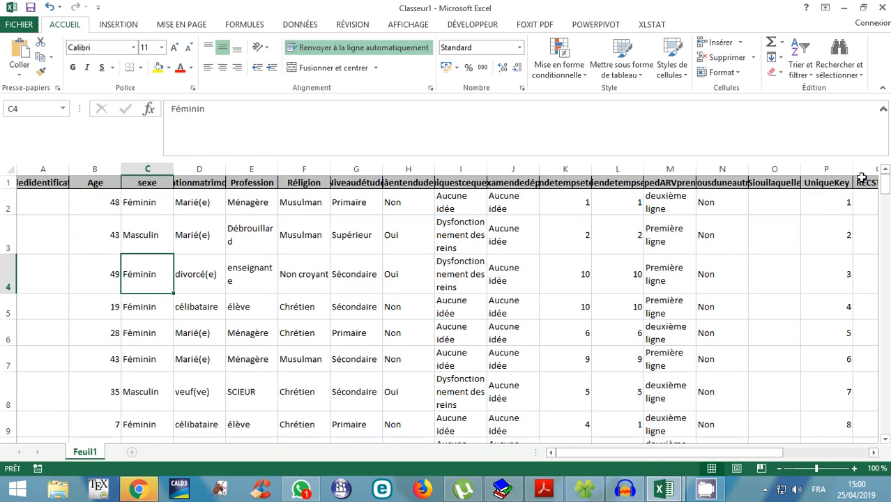
Create a pivot table on a new worksheet from the survey data range Feuil1!$A$1:$V$114.
click(143, 200)
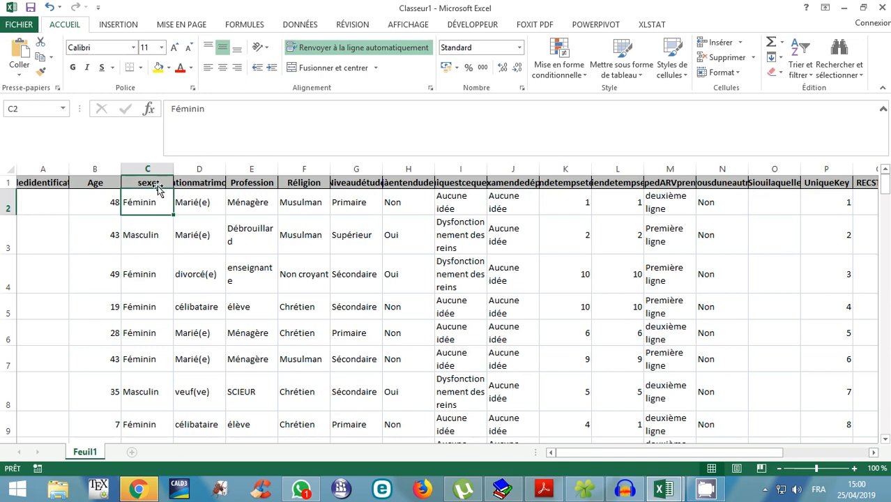
click(156, 185)
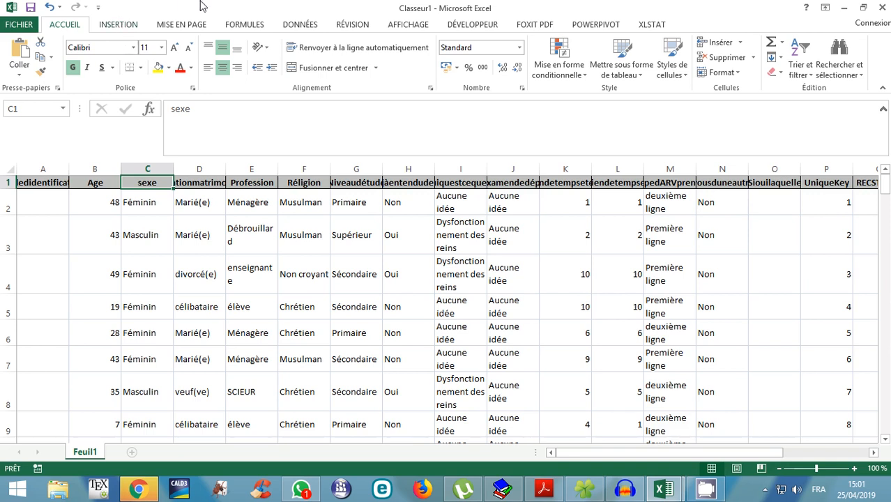
click(120, 26)
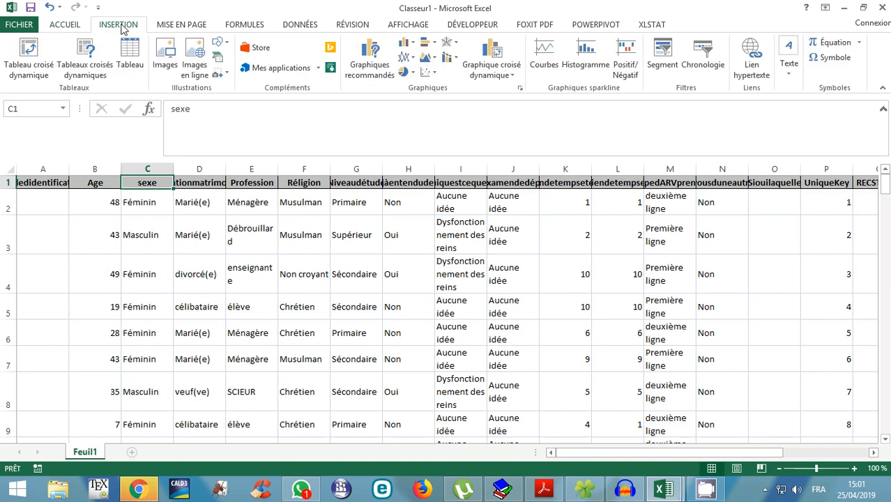
click(29, 52)
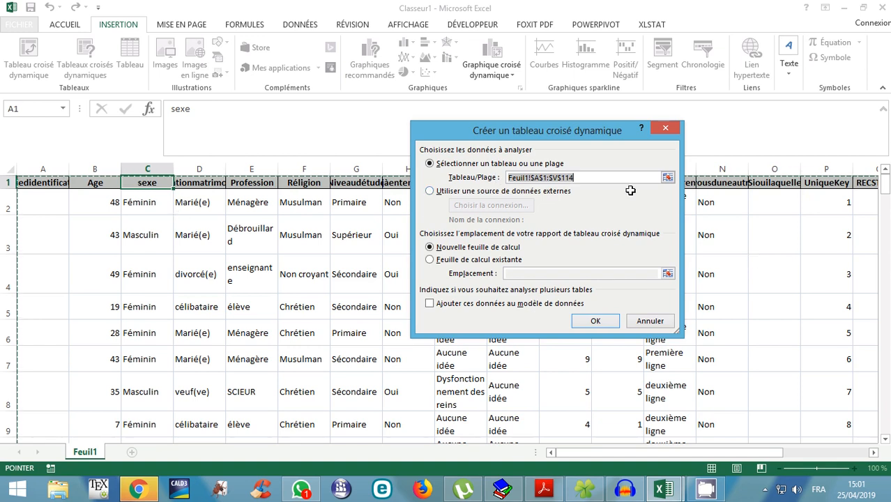
click(596, 322)
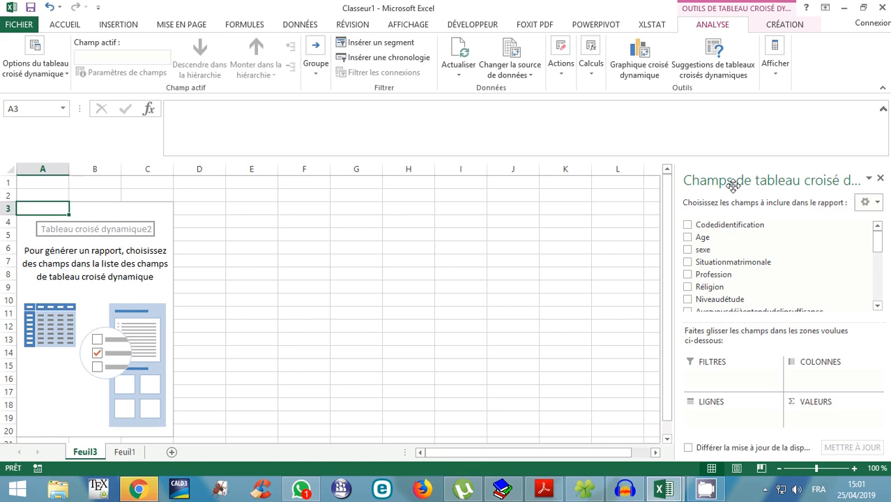
Add the sexe field to the pivot table's rows and values, summarising the values by Nombre.
click(689, 251)
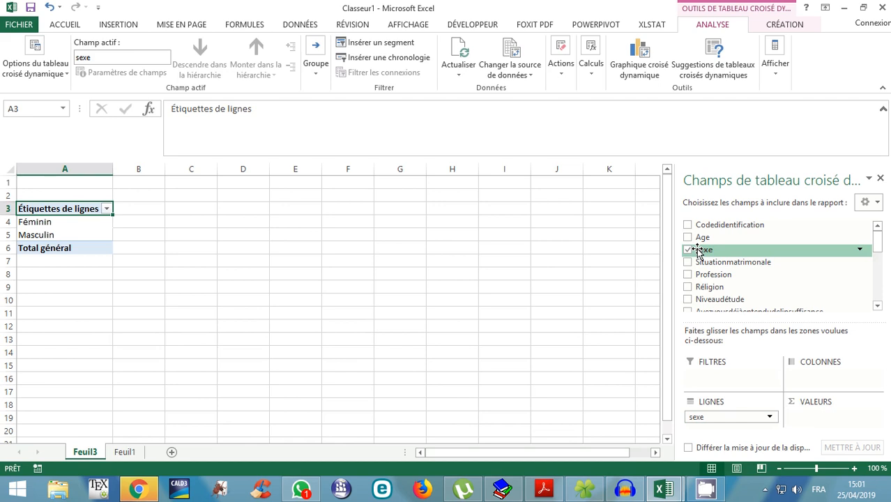
drag(697, 253, 822, 418)
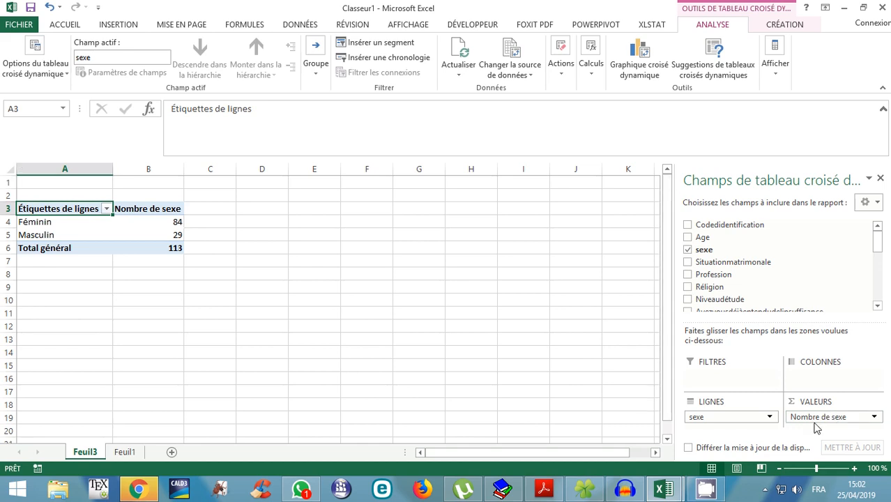
click(816, 423)
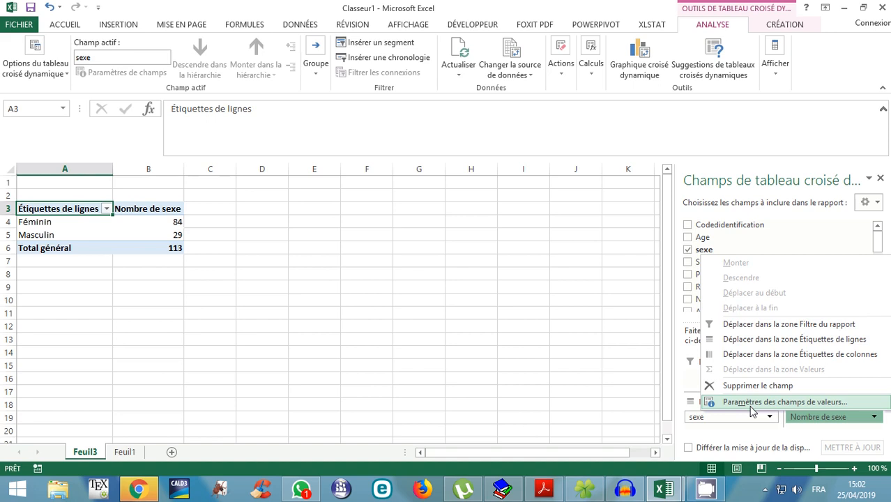
click(773, 404)
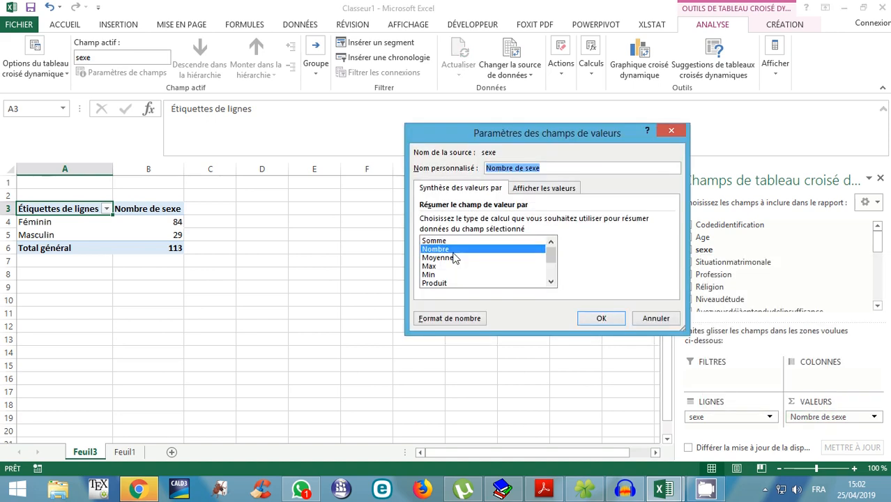
click(440, 241)
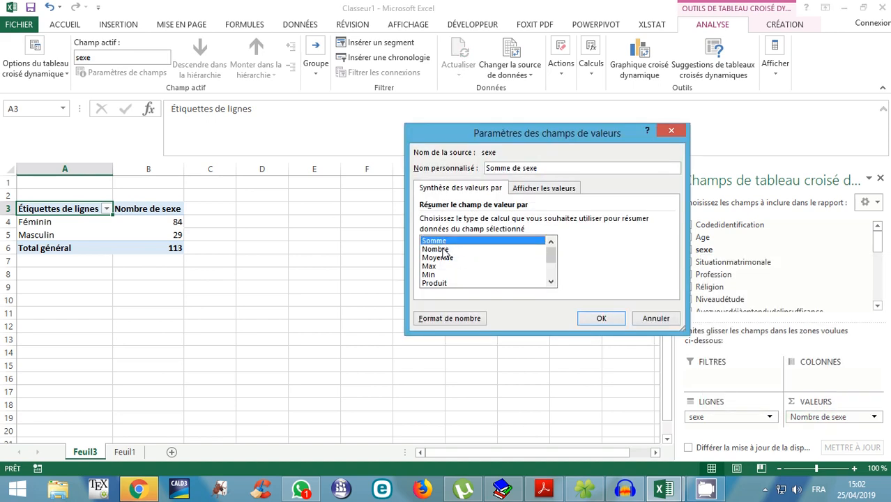
click(443, 250)
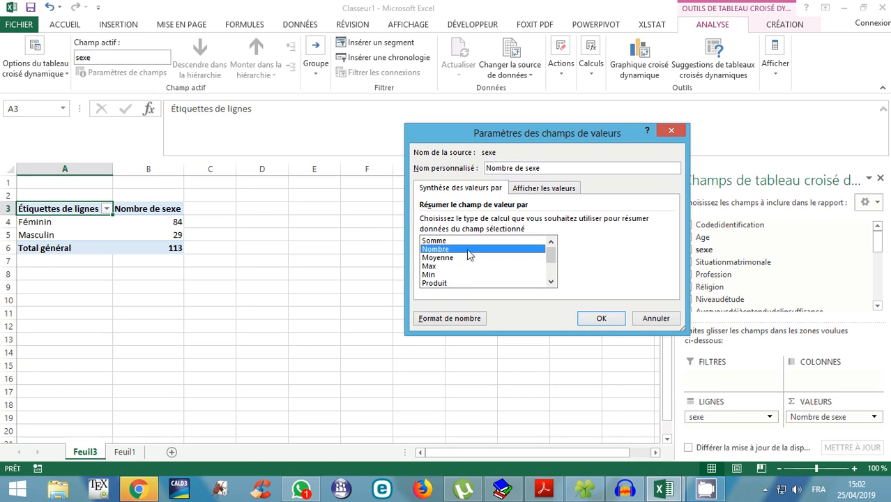
click(602, 318)
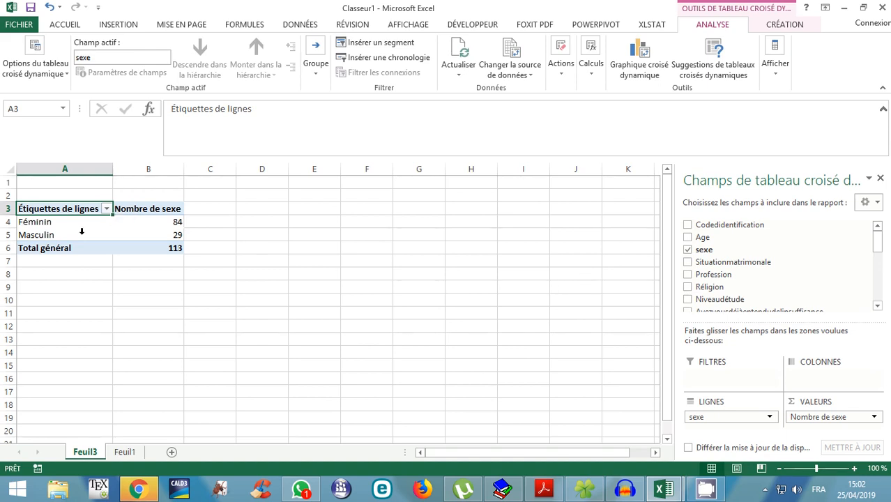
Copy the Féminin and Masculin rows with their counts from the pivot table and paste them at C3 of a new worksheet.
click(23, 221)
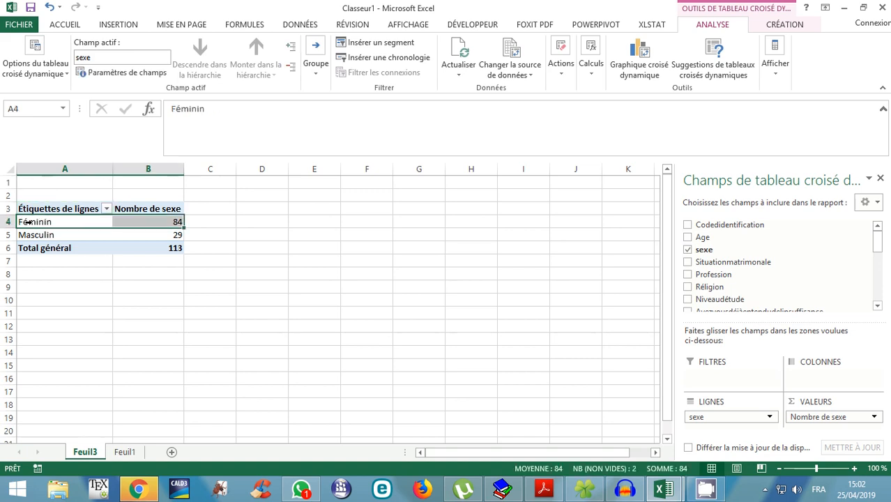
drag(28, 220, 42, 233)
key(ctrl+c)
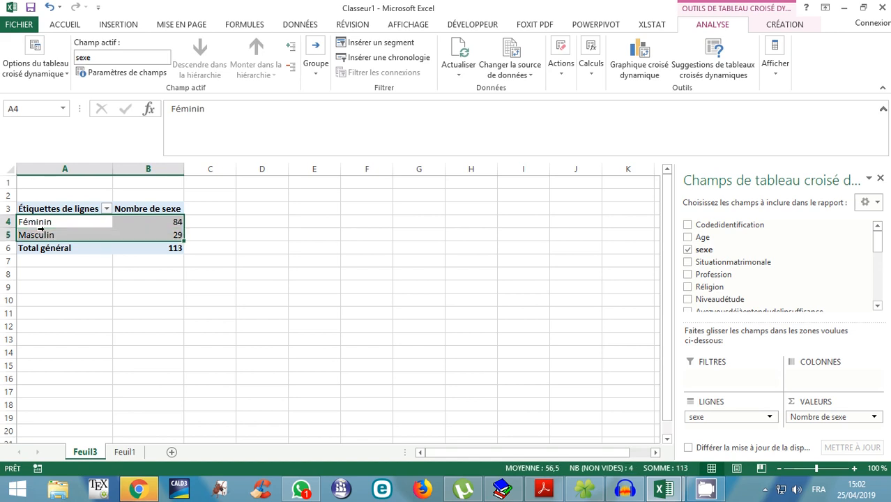
right_click(63, 228)
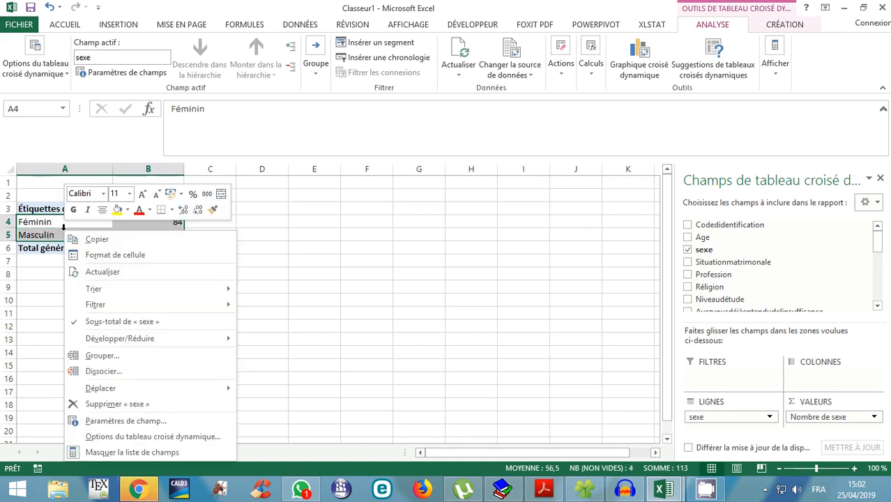
click(113, 241)
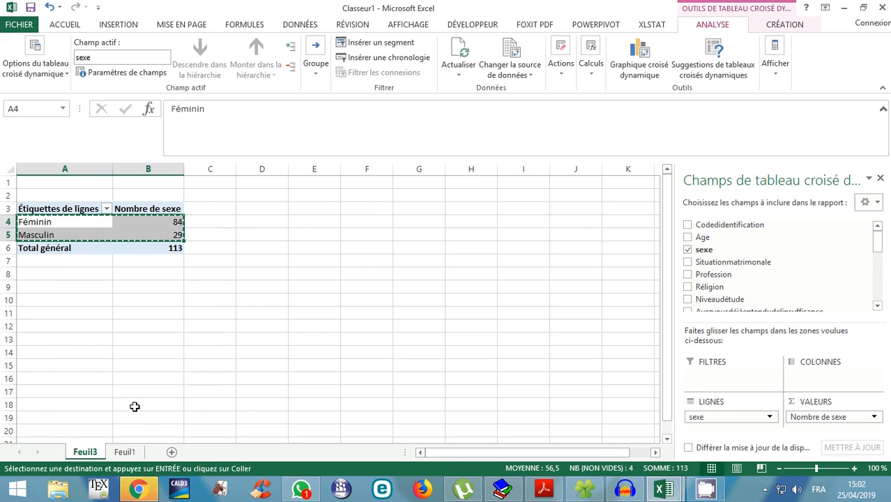
click(171, 452)
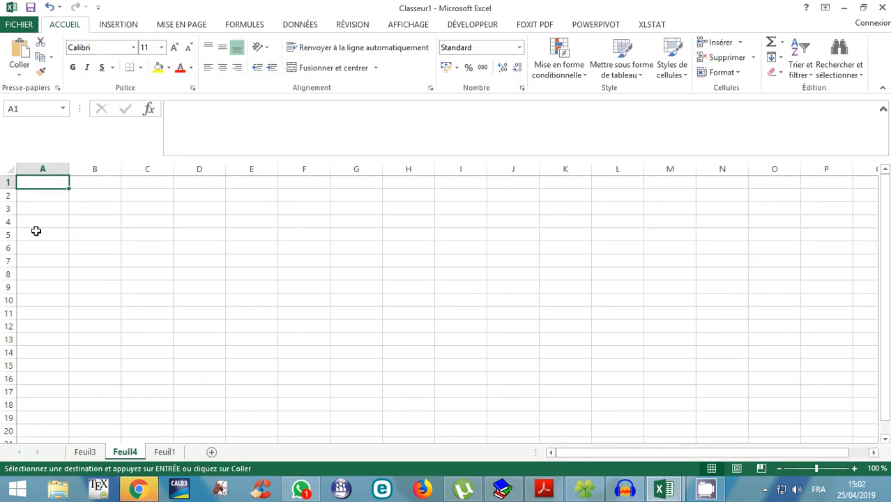
click(158, 210)
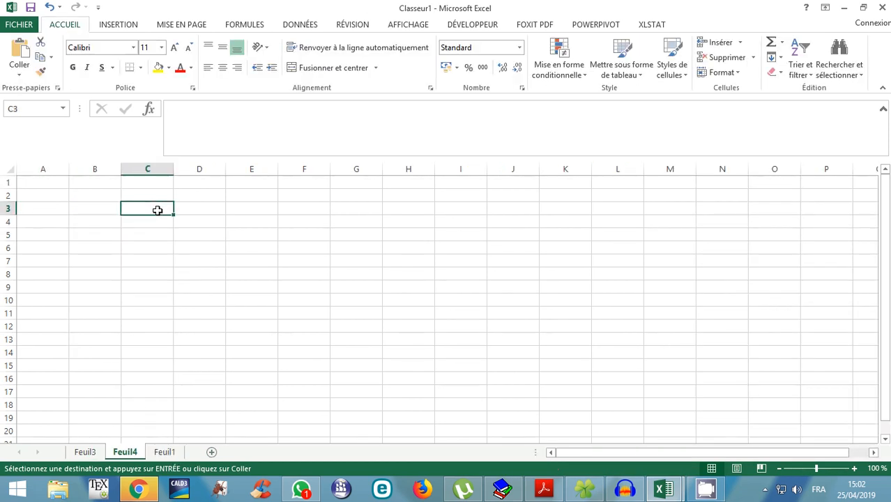
key(ctrl+v)
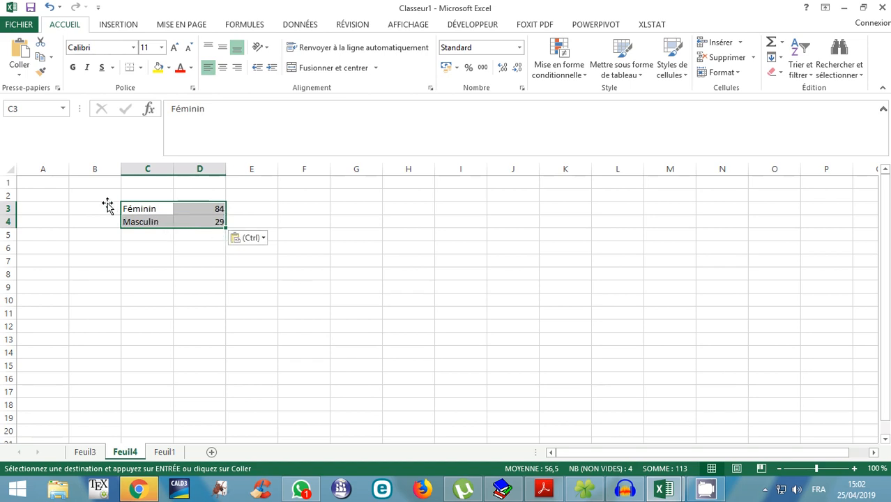
Insert a 3D pie chart from the pasted Féminin and Masculin data.
click(119, 25)
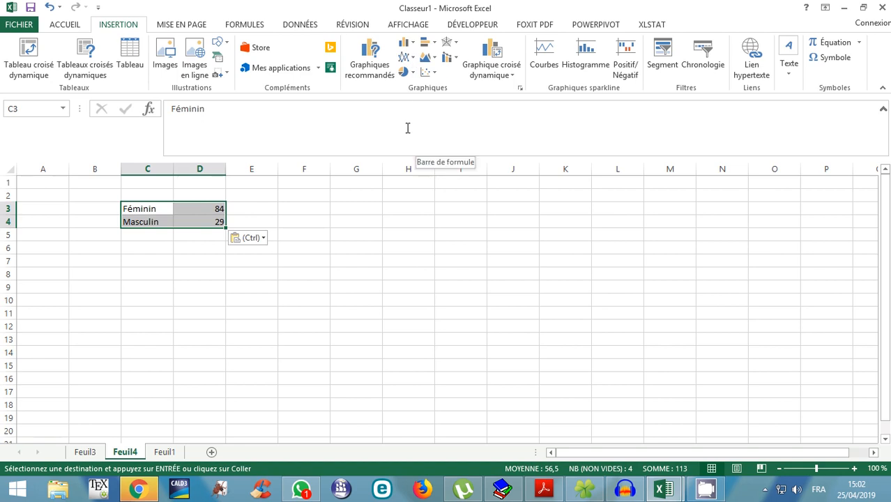
click(413, 74)
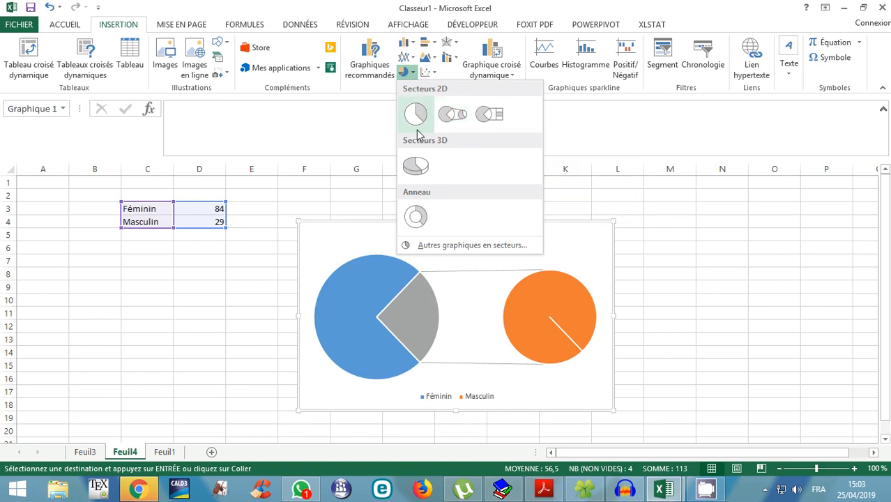
click(417, 168)
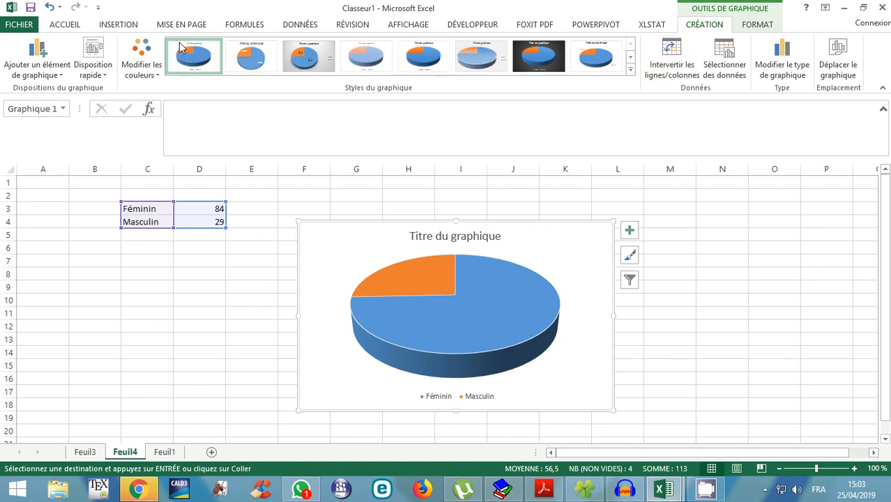
Try the third and fourth chart styles on the pie chart, and apply the fifth one.
click(305, 57)
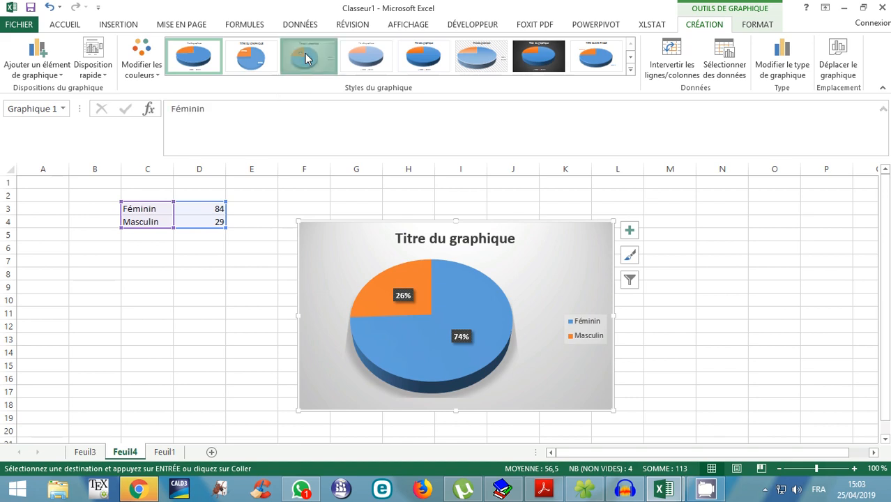
click(372, 54)
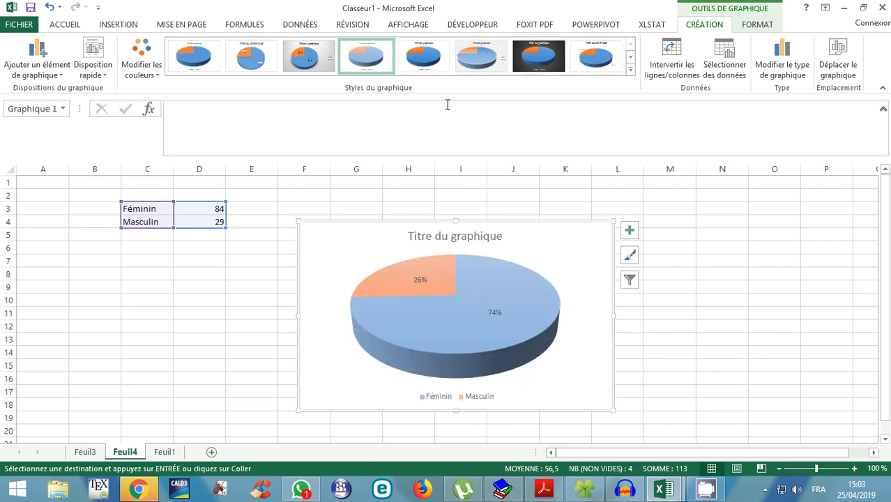
click(430, 59)
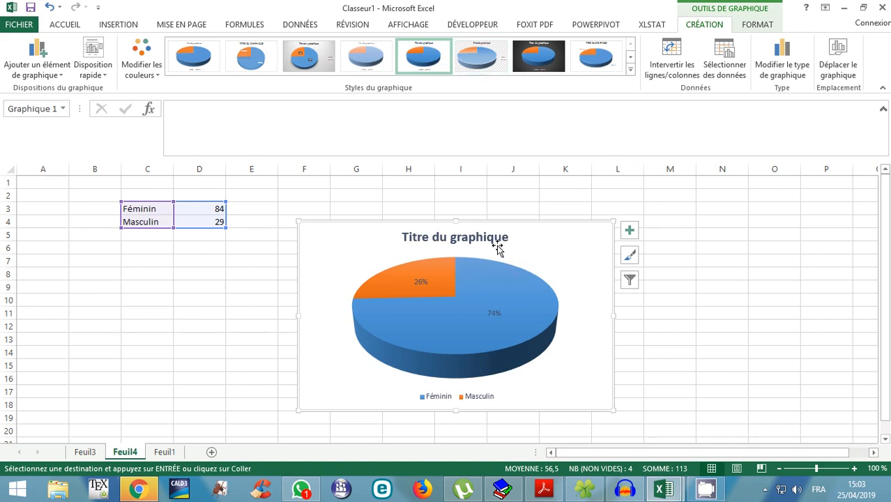
click(423, 235)
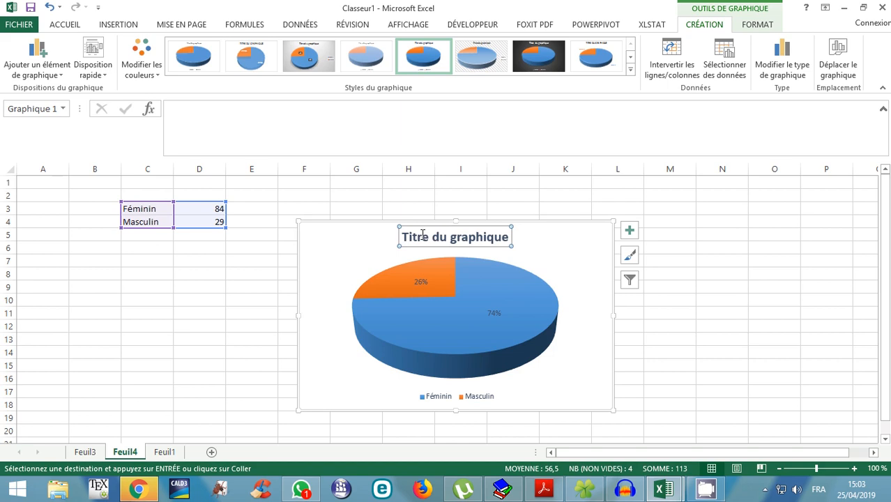
click(403, 237)
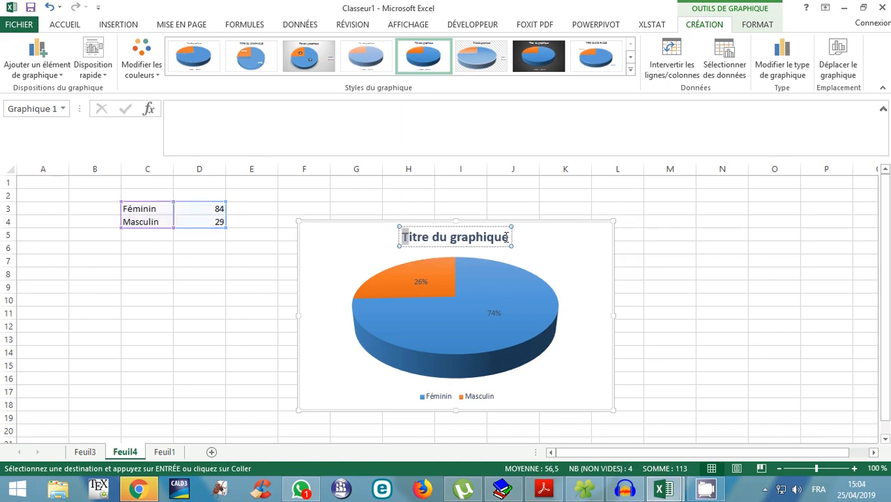
drag(403, 237, 510, 238)
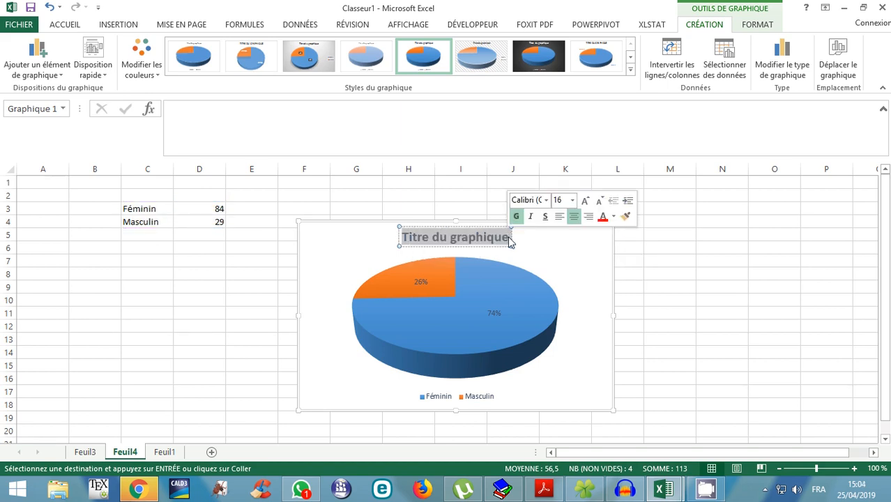
click(566, 257)
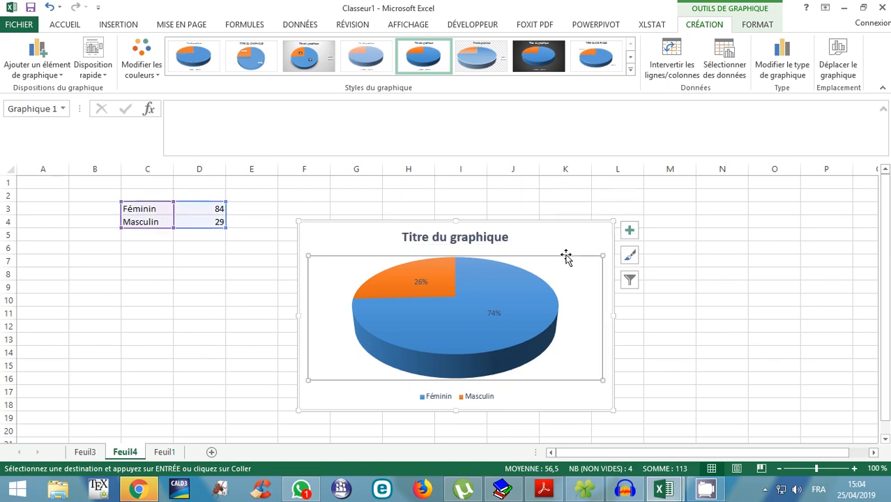
click(630, 231)
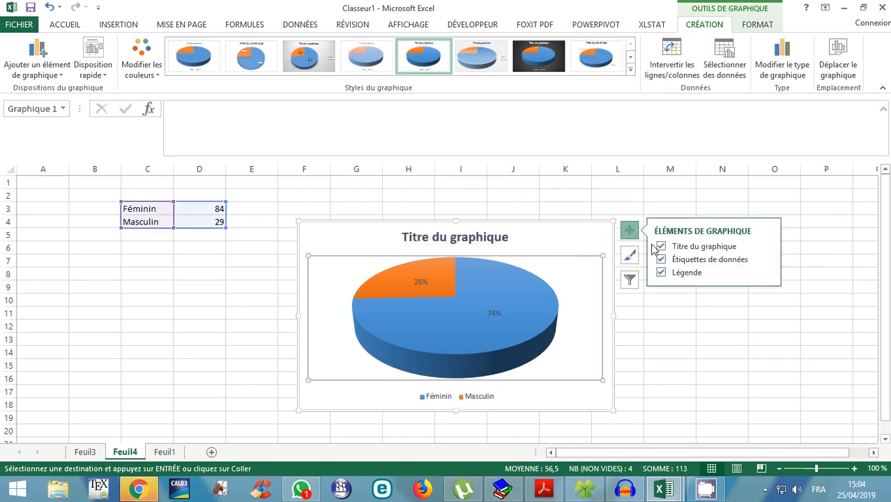
click(663, 248)
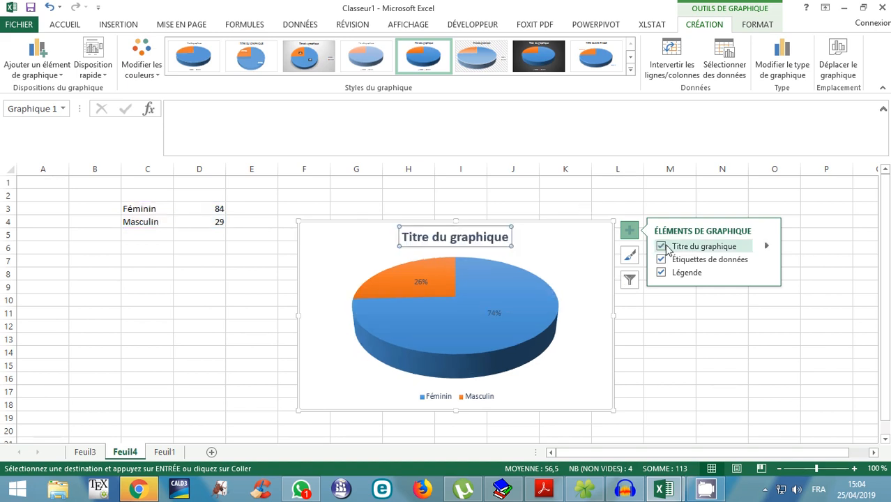
Replace the chart title text with "Répartition par Sexe".
click(460, 238)
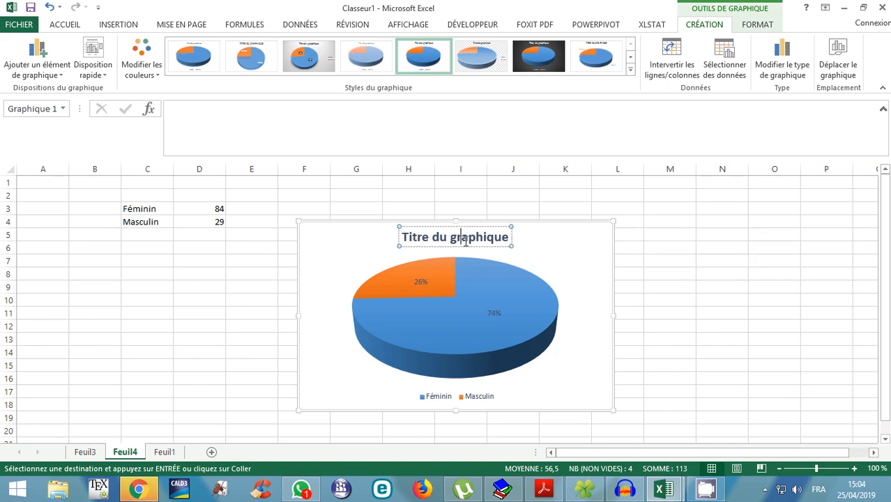
triple_click(466, 242)
text(R)
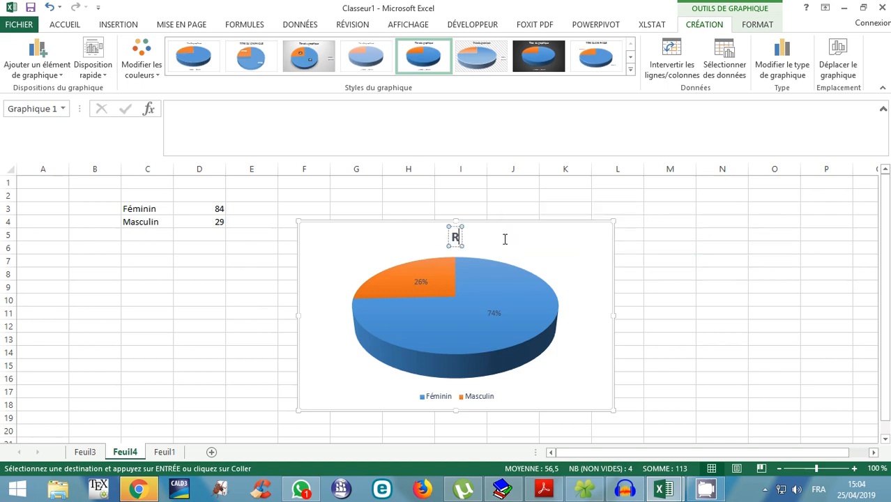
text(ép)
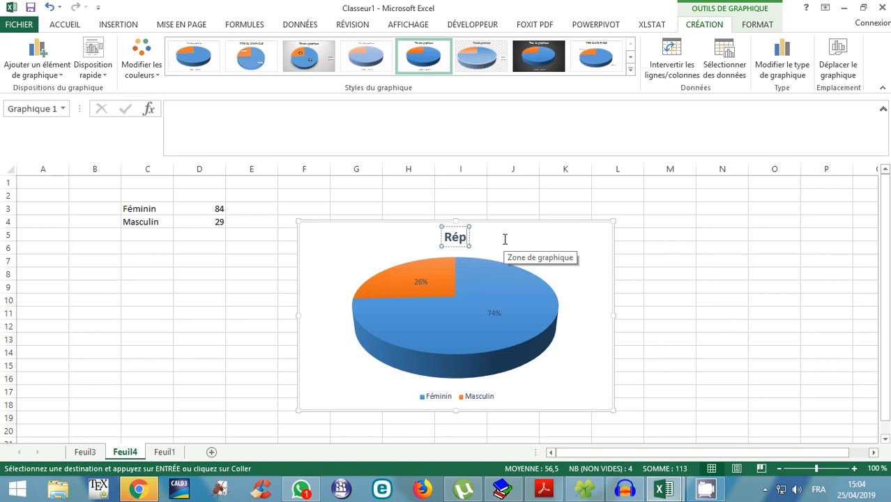
text(artition par)
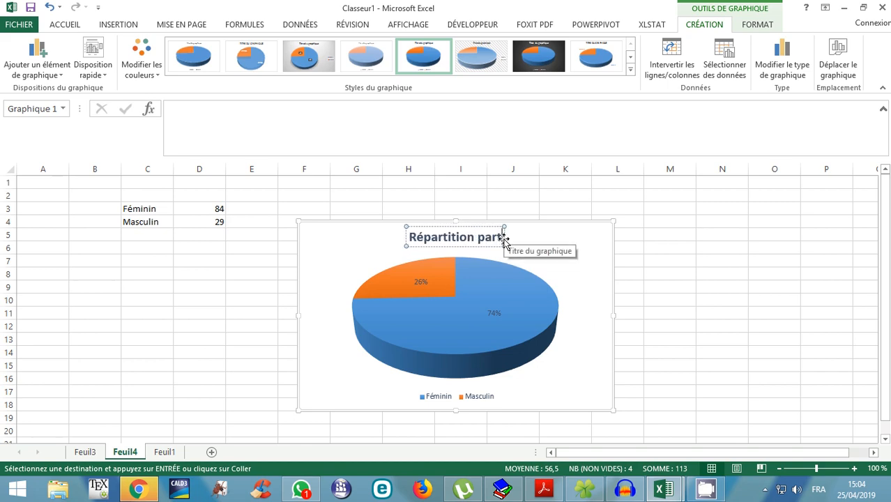
text( Sexe)
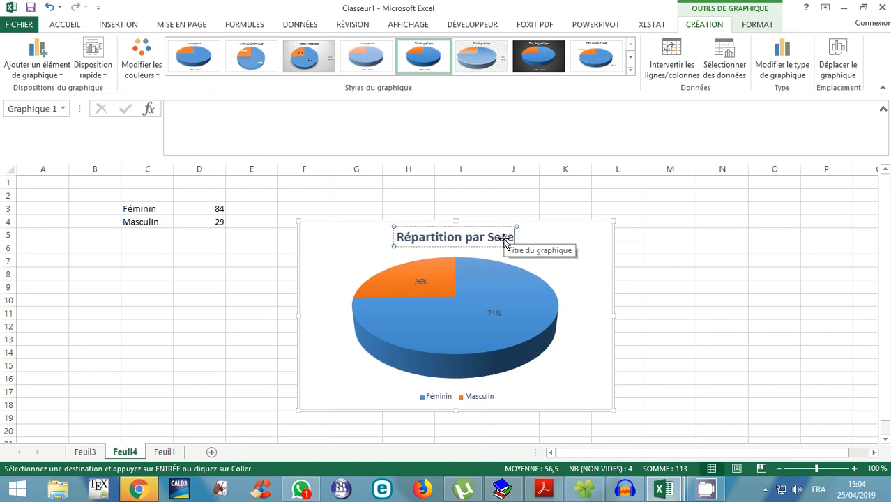
Open the formatting options for the orange Masculin slice and set the first slice angle to 17°.
click(473, 290)
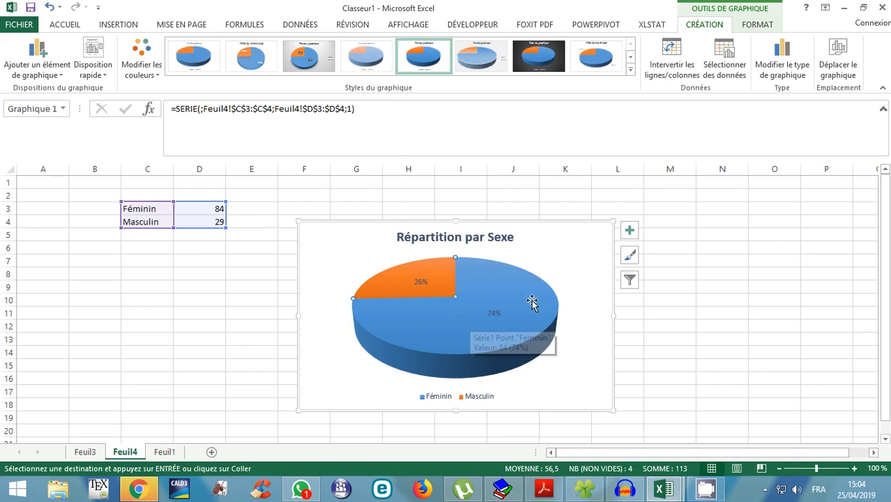
double_click(455, 296)
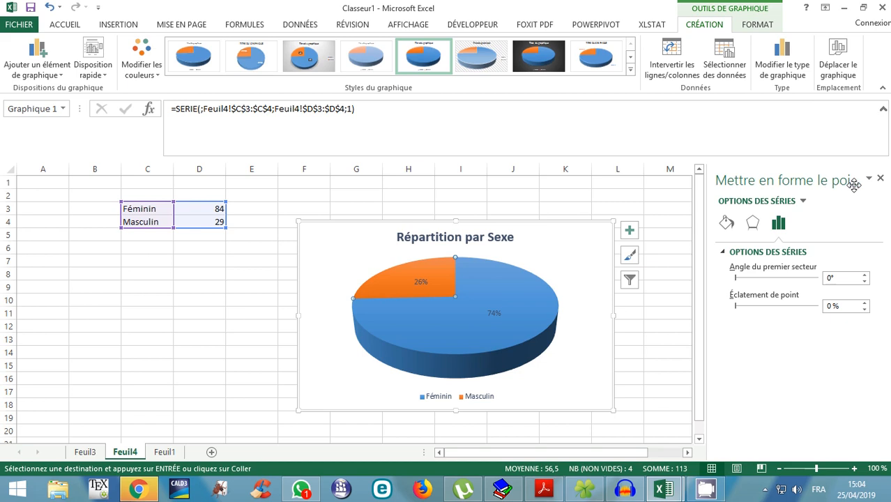
click(864, 275)
click(864, 275)
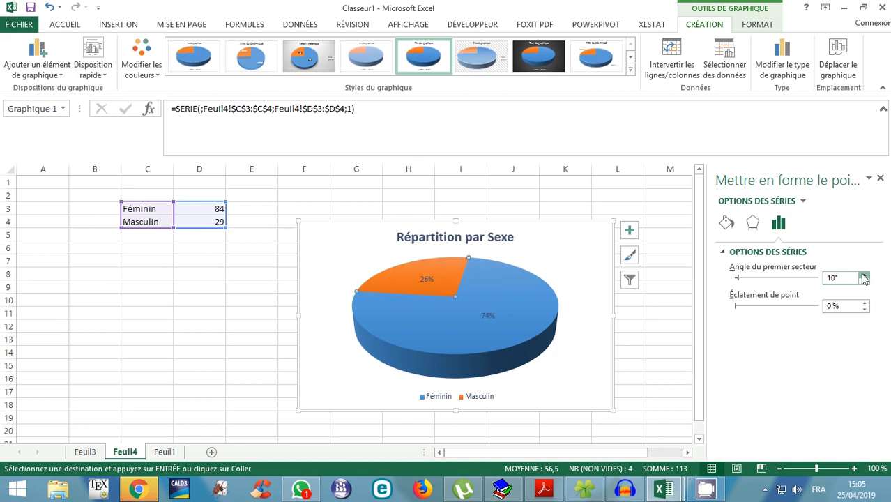
click(865, 275)
click(864, 275)
click(864, 275)
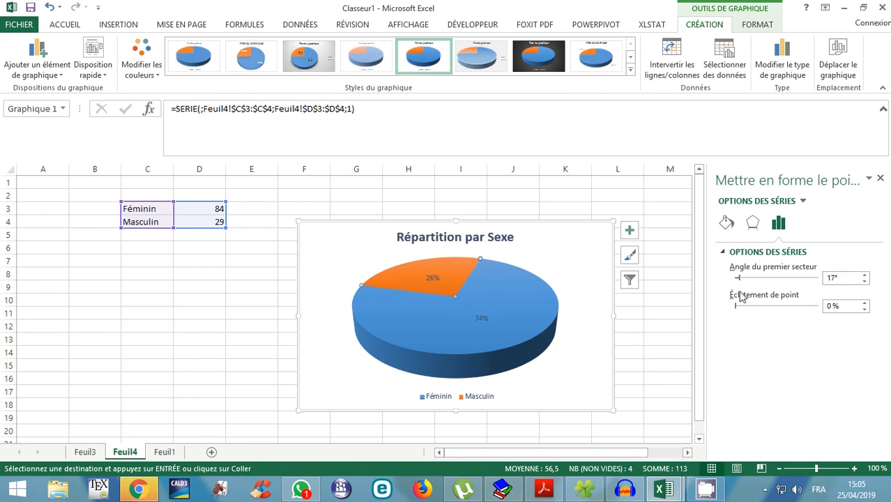
Pull the Masculin slice out of the pie with a point explosion of 27 %.
click(865, 302)
click(865, 302)
click(865, 302)
click(865, 303)
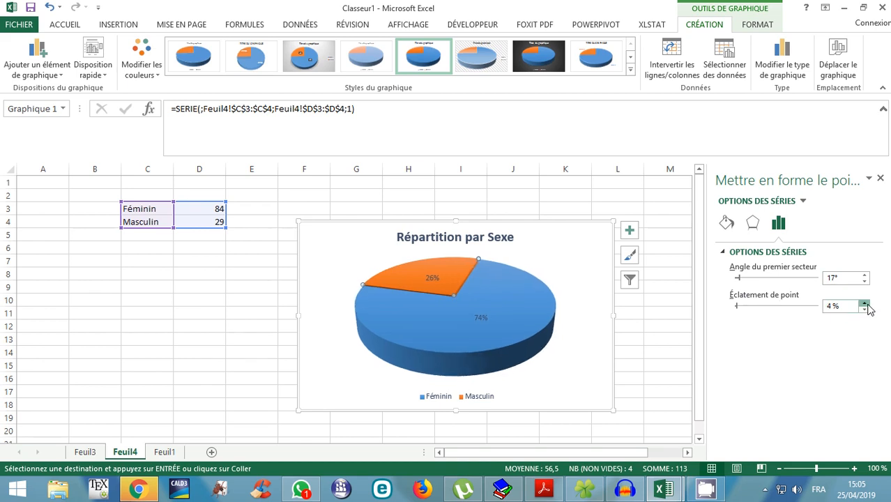
click(866, 303)
click(865, 303)
click(866, 302)
click(865, 303)
click(865, 304)
click(866, 304)
click(866, 304)
click(866, 303)
click(866, 304)
click(865, 304)
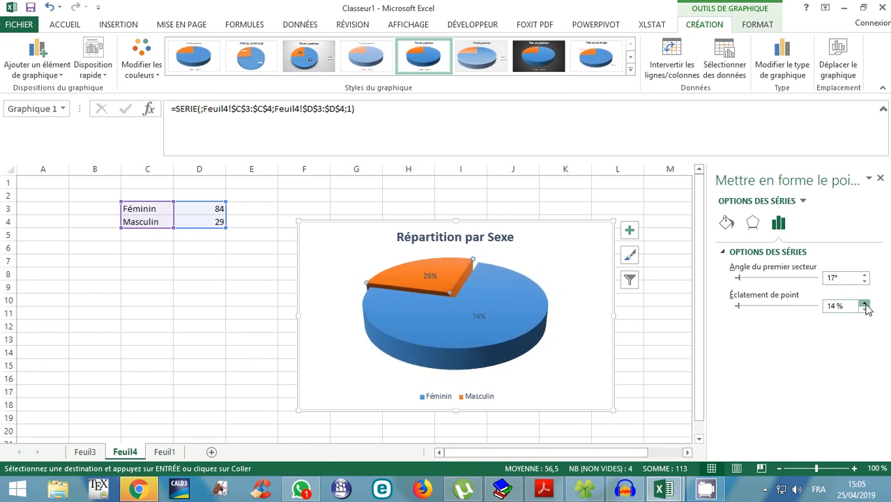
click(866, 304)
click(865, 303)
click(866, 303)
click(865, 303)
click(865, 303)
click(865, 304)
click(866, 303)
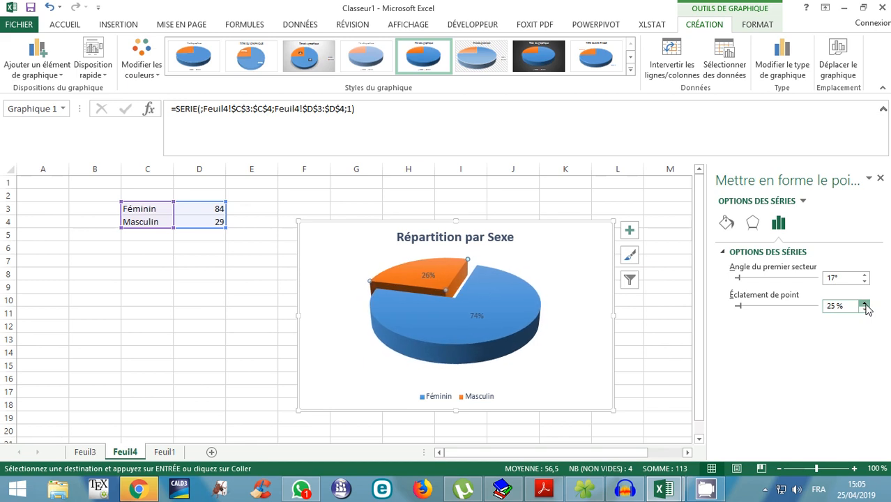
click(865, 303)
click(865, 303)
Set the pie's first slice angle to 12°.
click(864, 281)
click(864, 281)
click(865, 281)
click(865, 281)
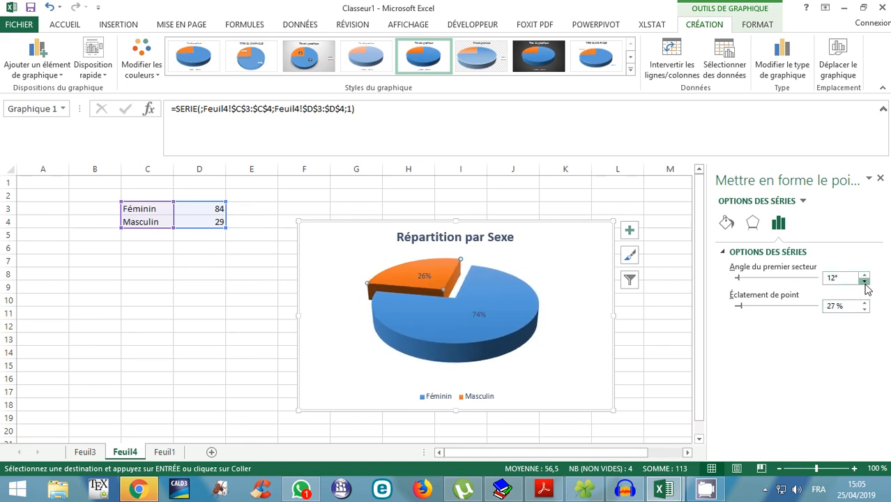
click(865, 281)
click(865, 281)
click(865, 281)
click(865, 282)
click(865, 282)
click(864, 275)
click(864, 276)
click(865, 275)
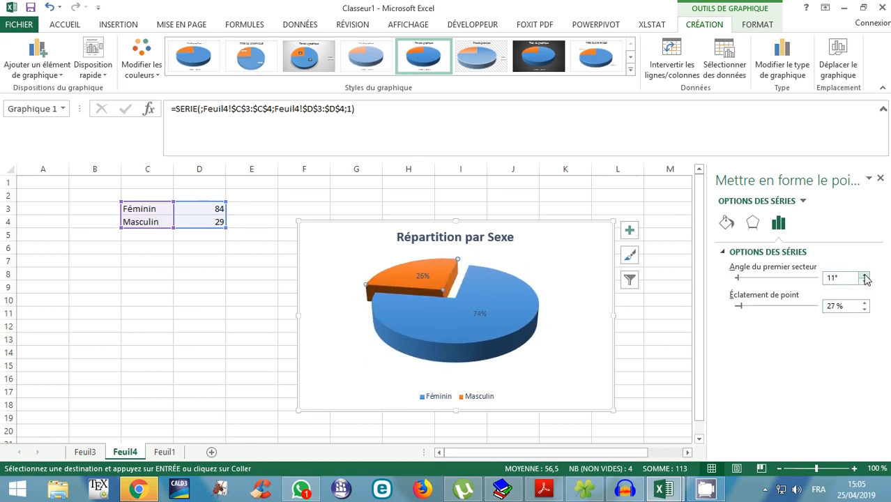
click(865, 276)
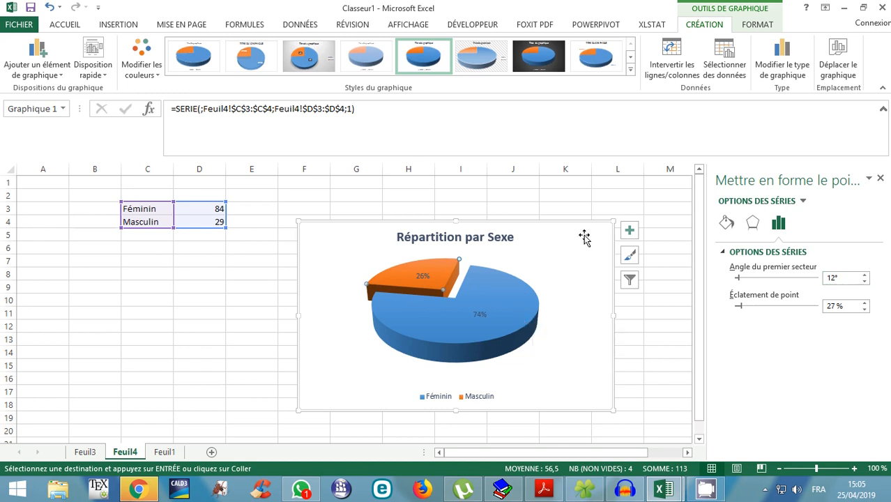
click(630, 256)
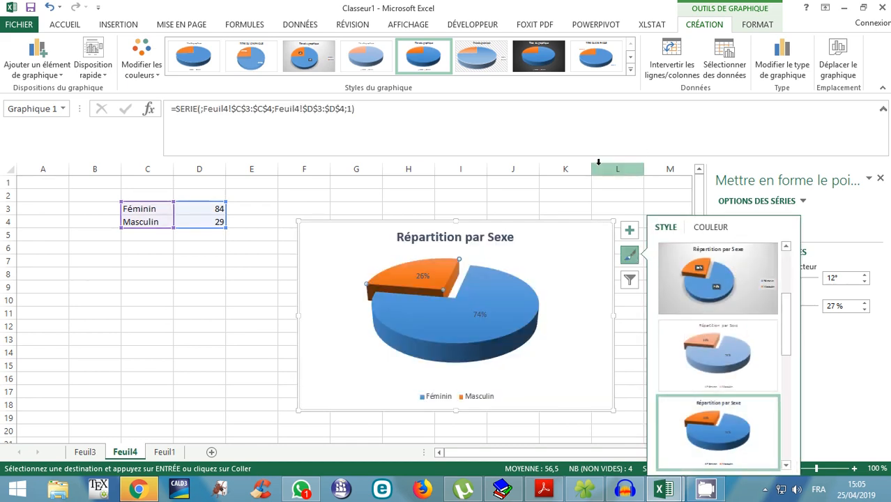
click(565, 275)
click(559, 244)
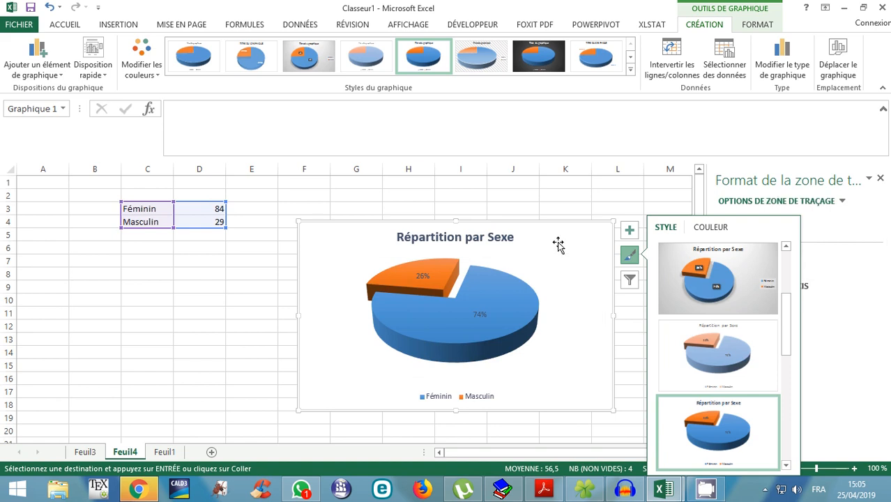
Make both percentage data labels on the pie bold and black.
click(424, 278)
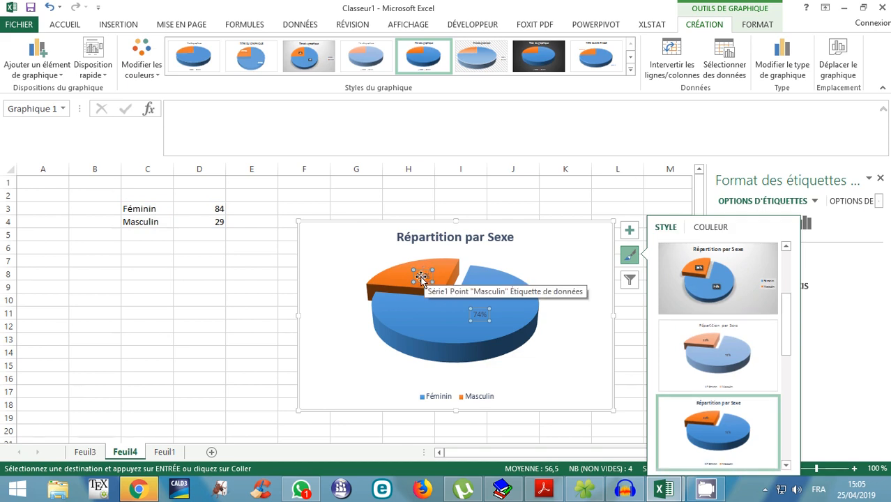
click(72, 25)
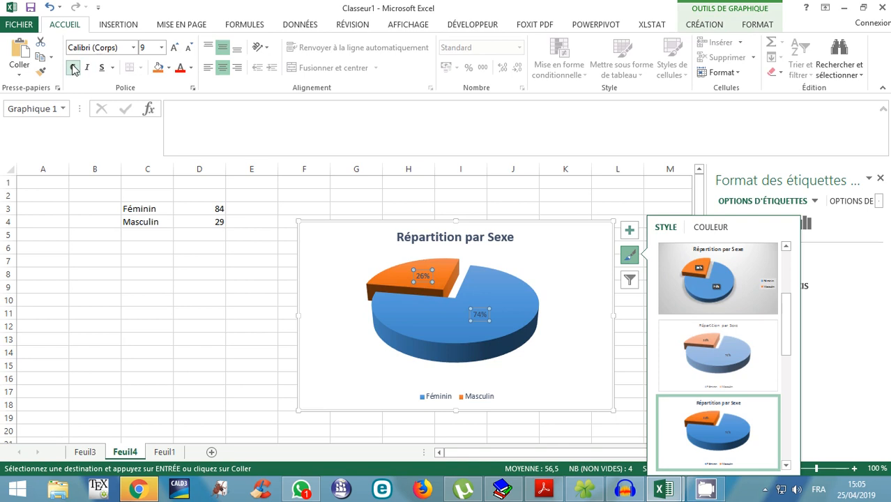
click(73, 67)
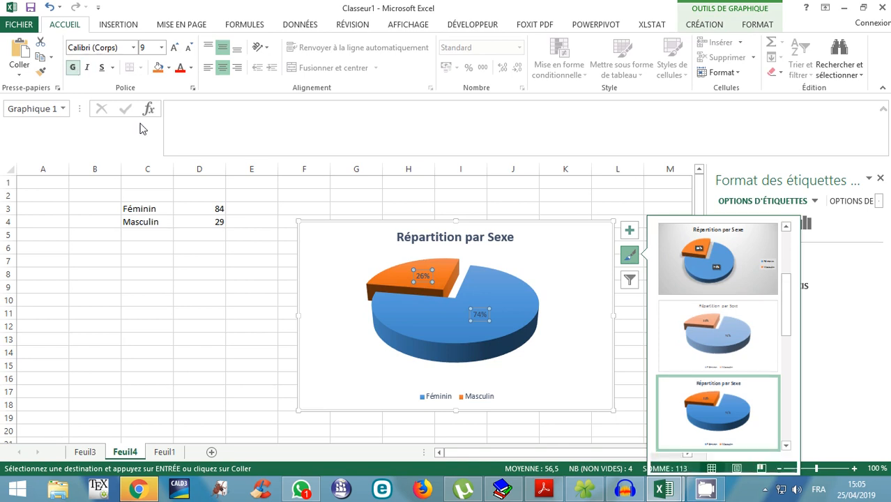
click(193, 68)
click(183, 86)
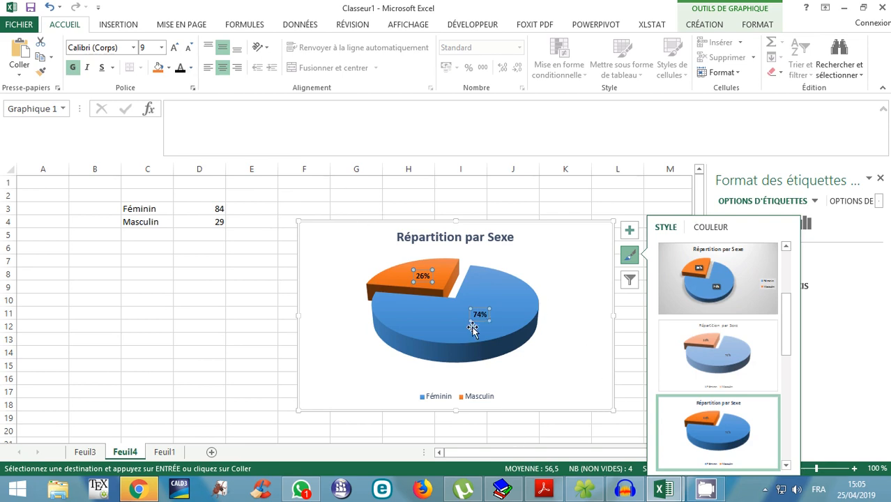
click(426, 277)
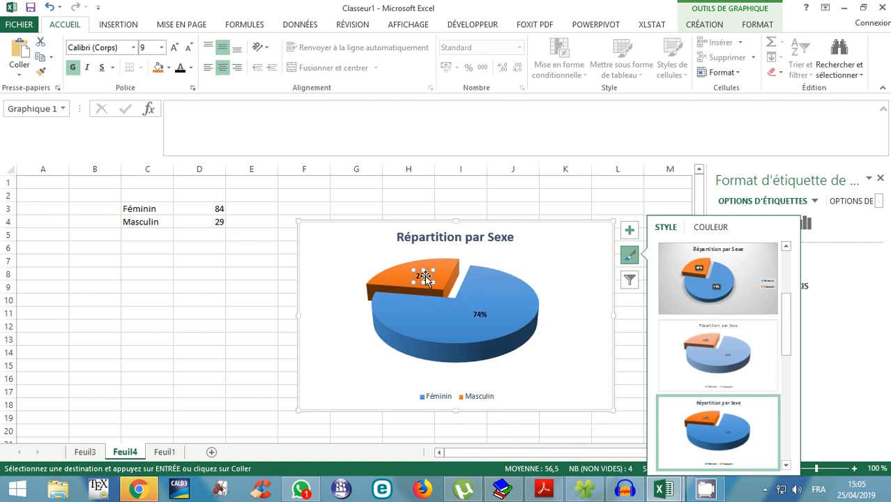
click(599, 344)
click(628, 337)
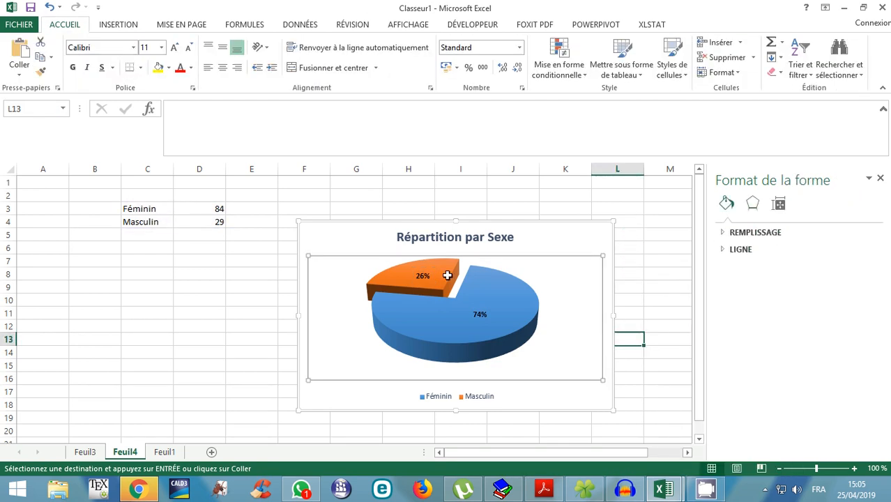
Format the numbers of the pie's data labels as Pourcentage with 2 decimals.
click(423, 277)
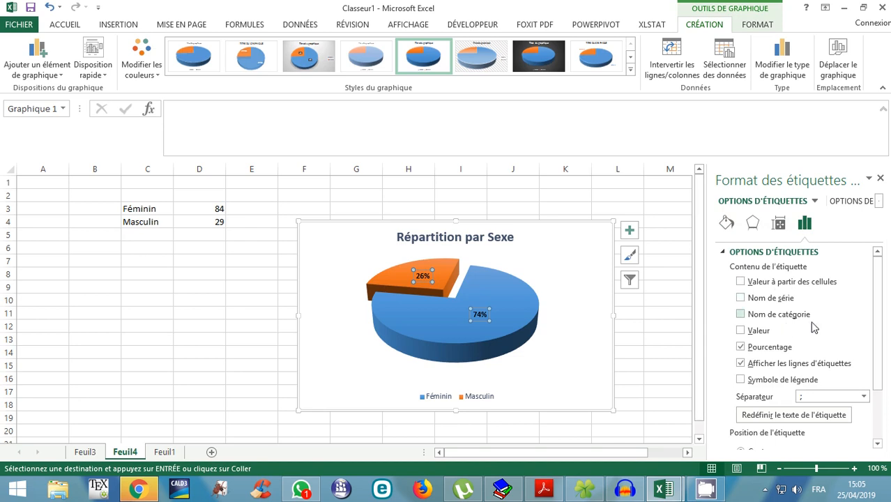
scroll(880, 307, down, 2)
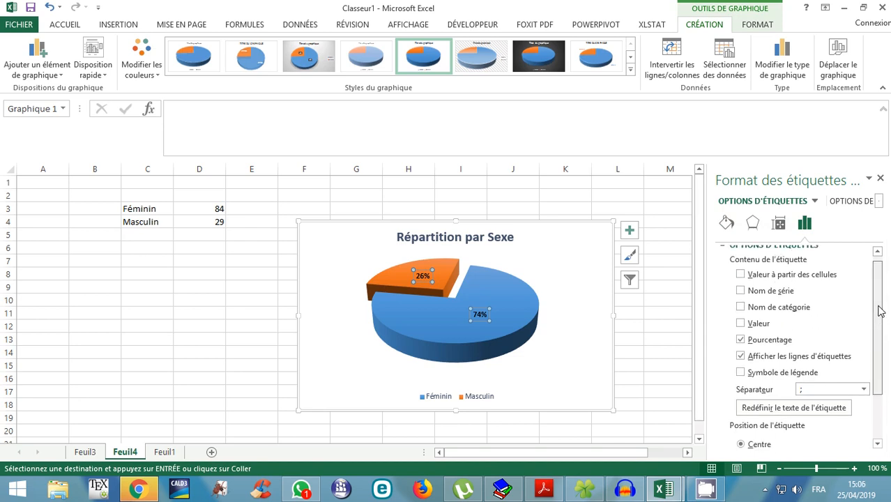
scroll(881, 296, up, 2)
scroll(886, 317, down, 2)
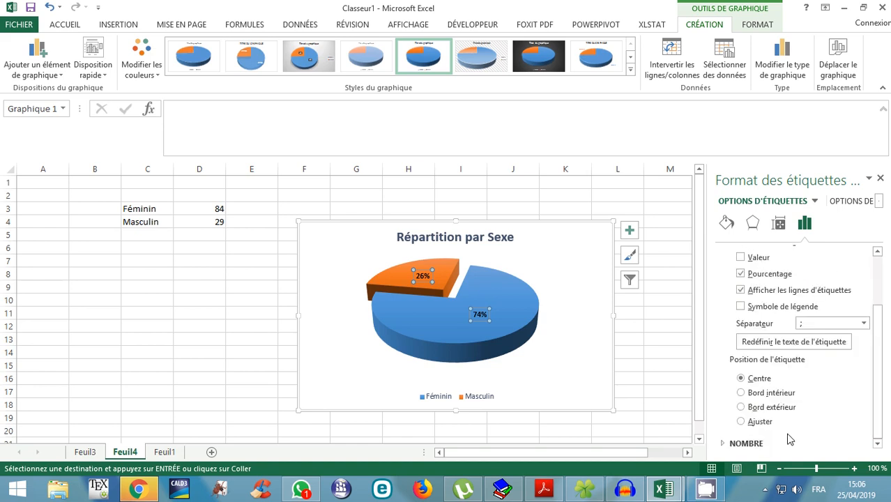
click(724, 444)
drag(881, 358, 882, 413)
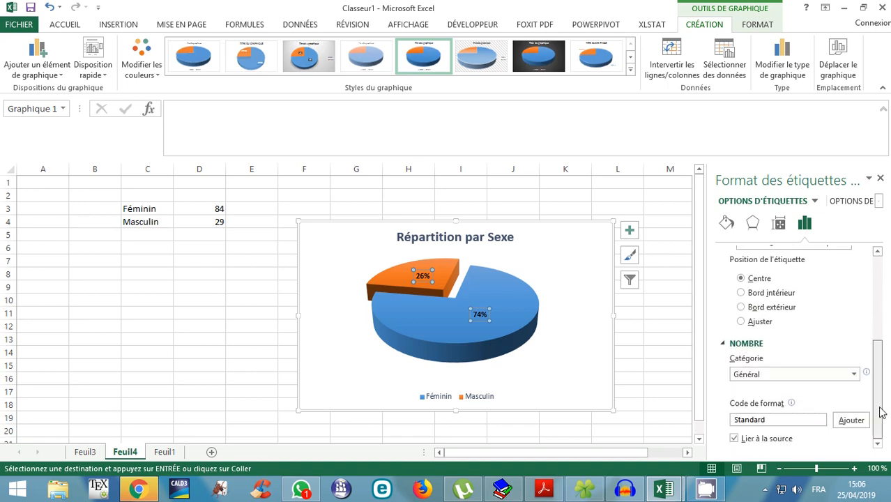
click(854, 374)
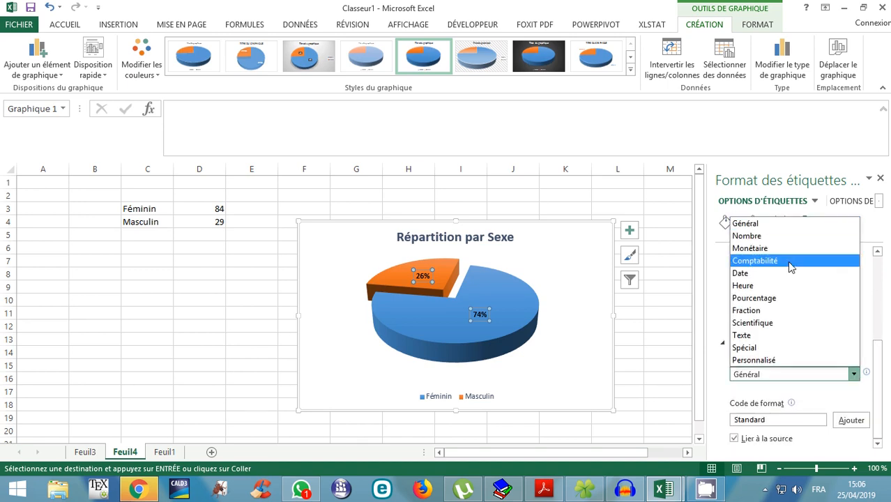
click(778, 299)
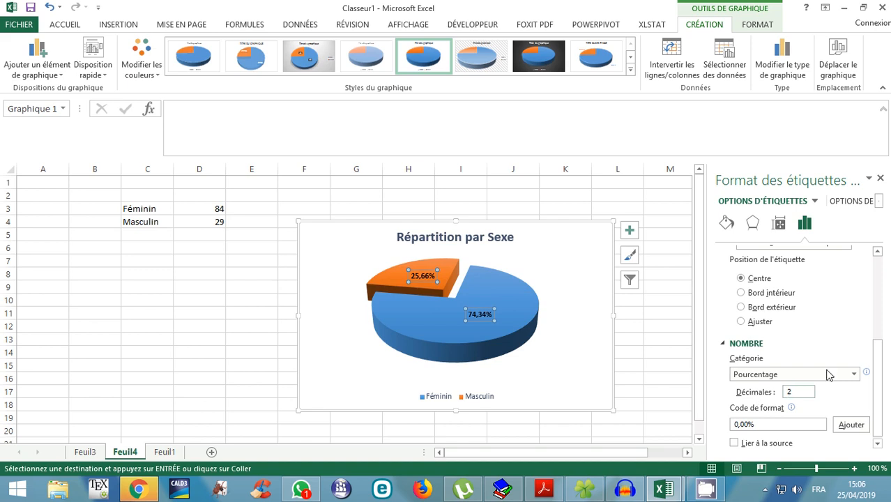
scroll(806, 343, down, 1)
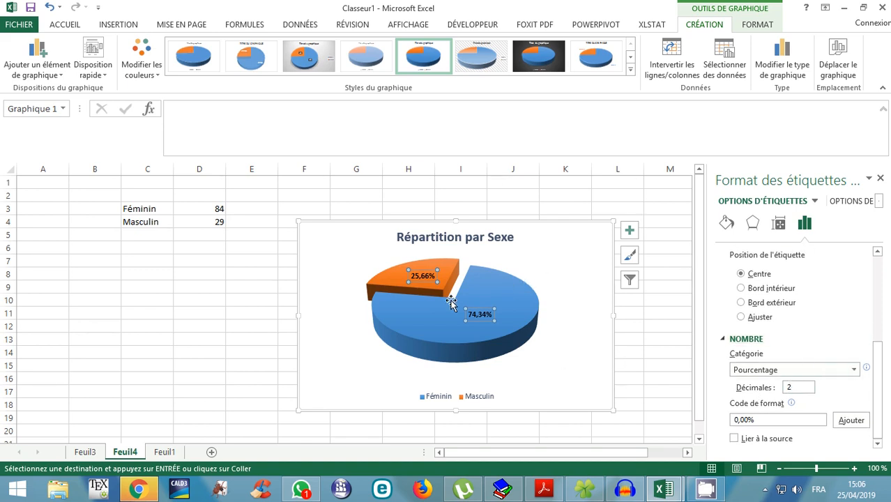
Copy the whole pie chart and paste it into the blank Word document Document1.
click(371, 247)
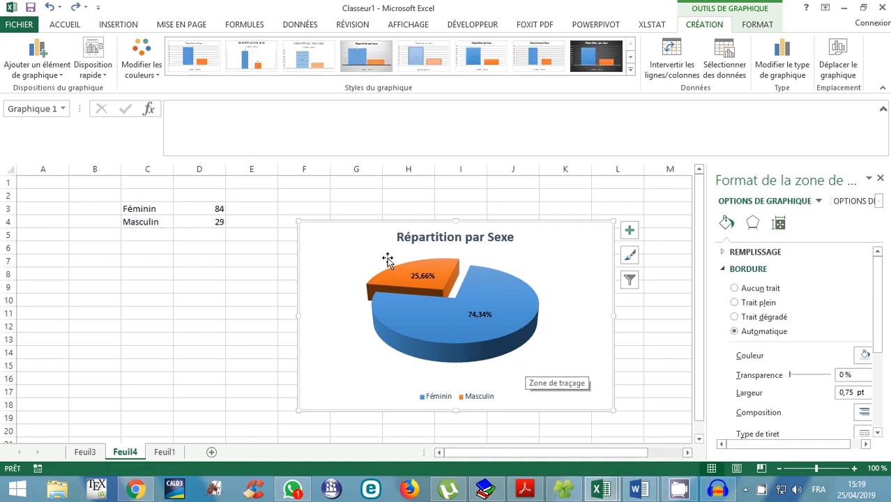
right_click(314, 235)
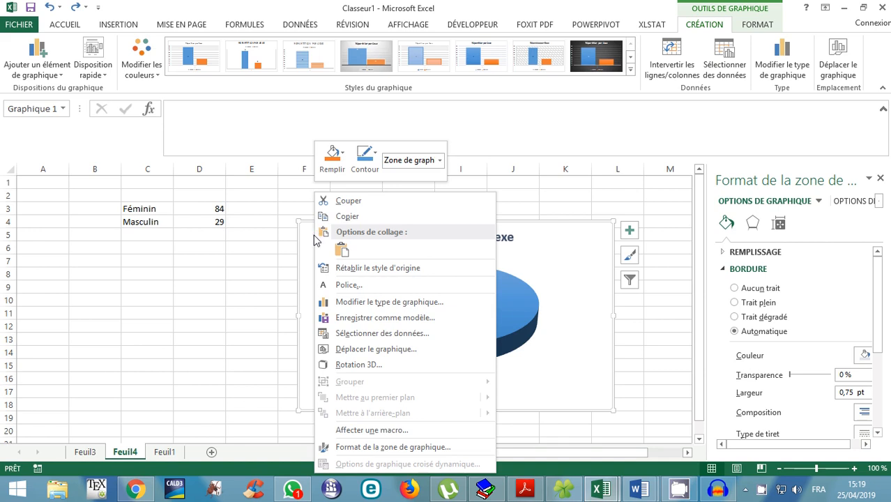
click(362, 217)
mouse_move(643, 498)
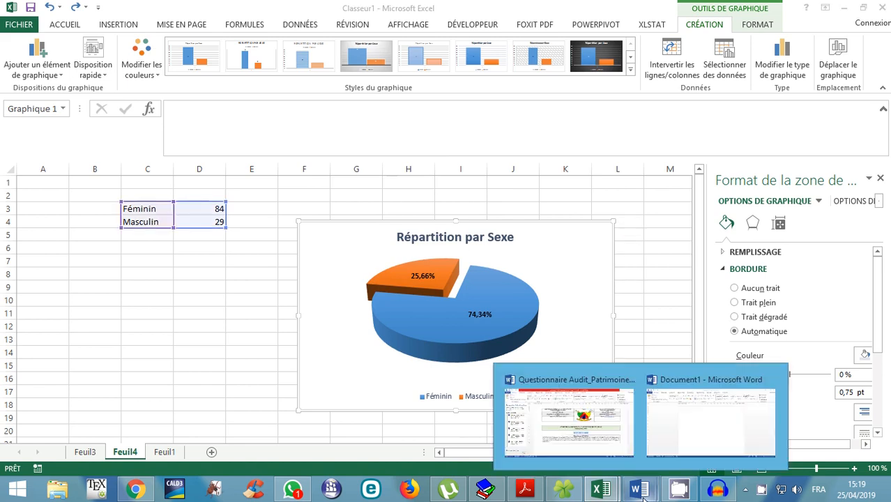
click(700, 427)
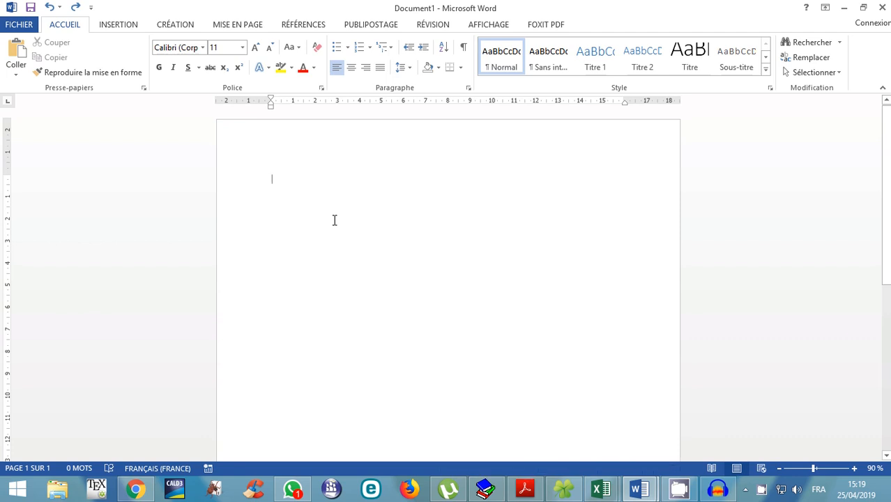
key(ctrl+v)
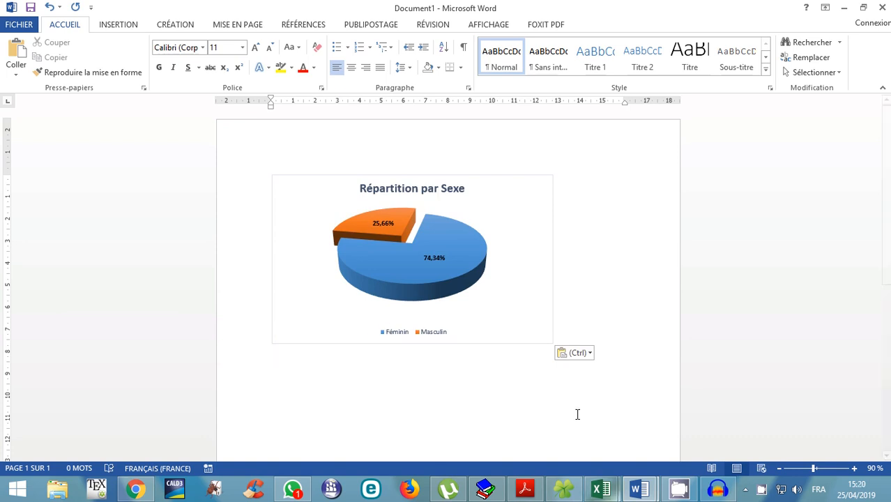
Switch to the Classeur1 workbook in Excel and change the pie chart to a 2D clustered column chart (Histogramme groupé).
scroll(468, 416, down, 1)
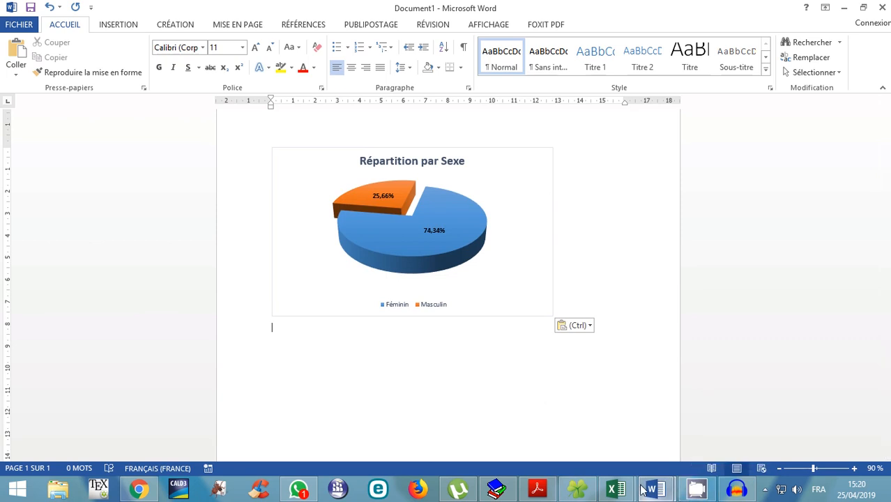
mouse_move(616, 490)
click(701, 433)
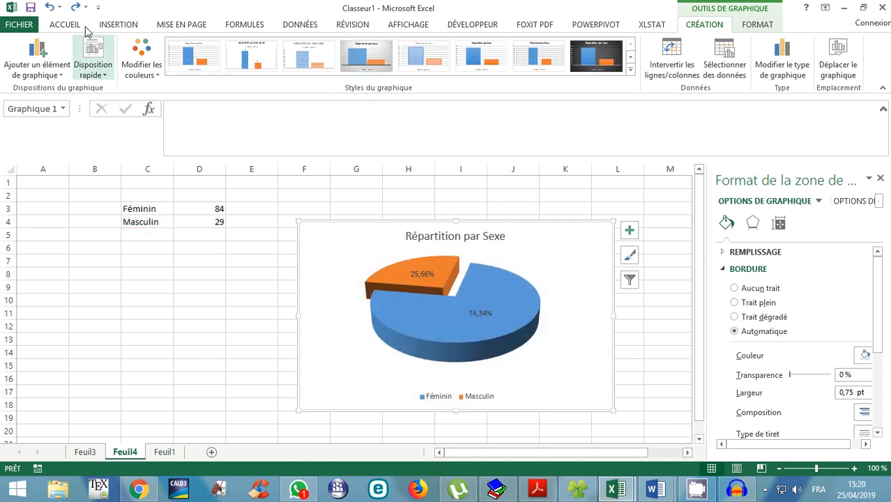
click(116, 26)
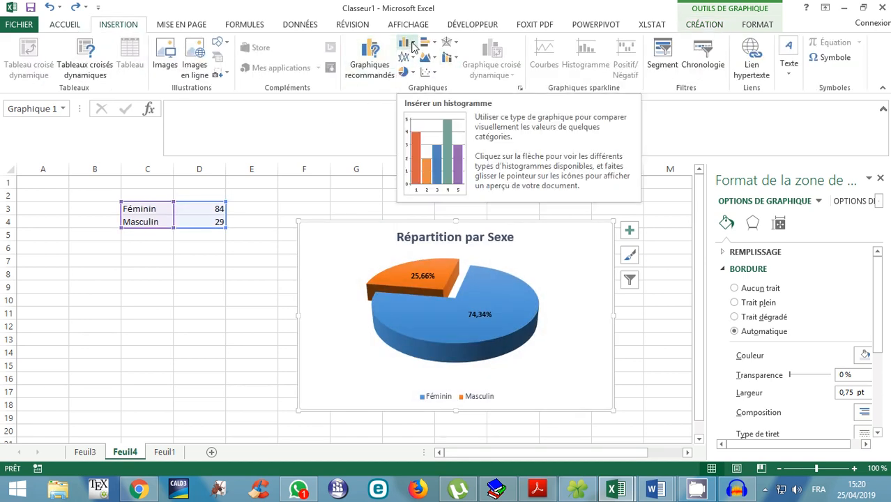
click(413, 44)
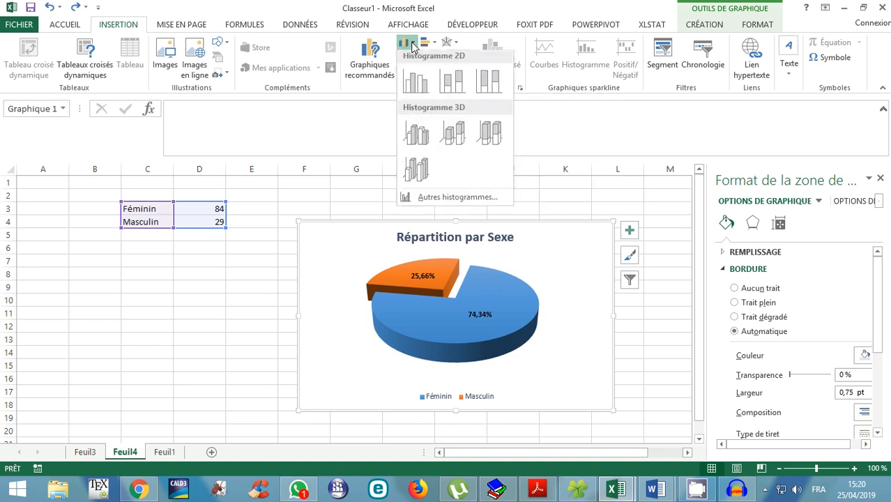
click(417, 95)
Format the data label of the Masculin column as Nombre with 0 decimals.
scroll(889, 377, down, 5)
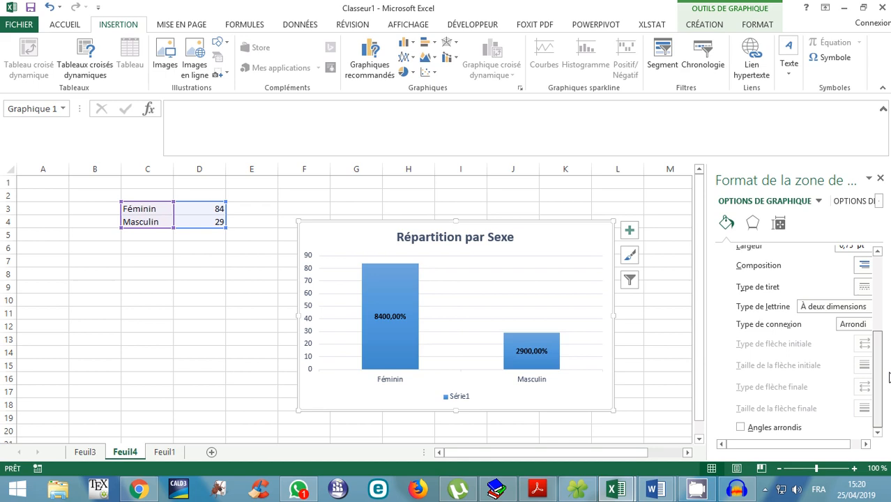
click(854, 200)
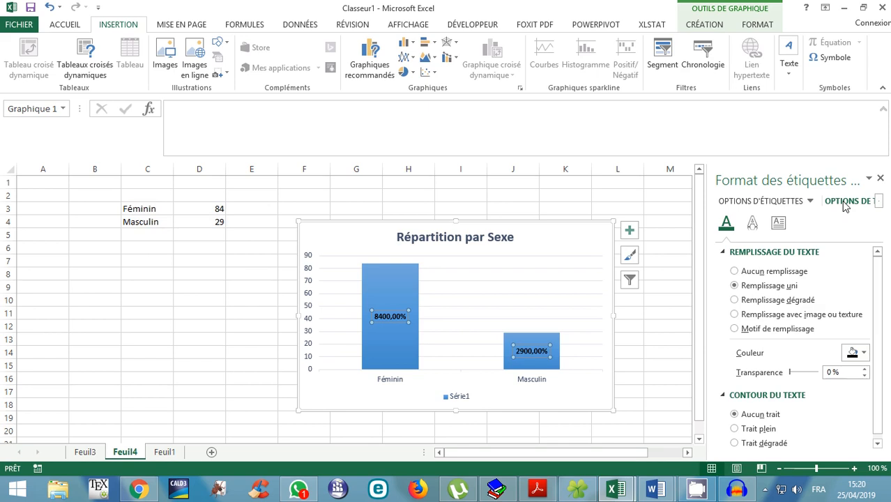
click(528, 352)
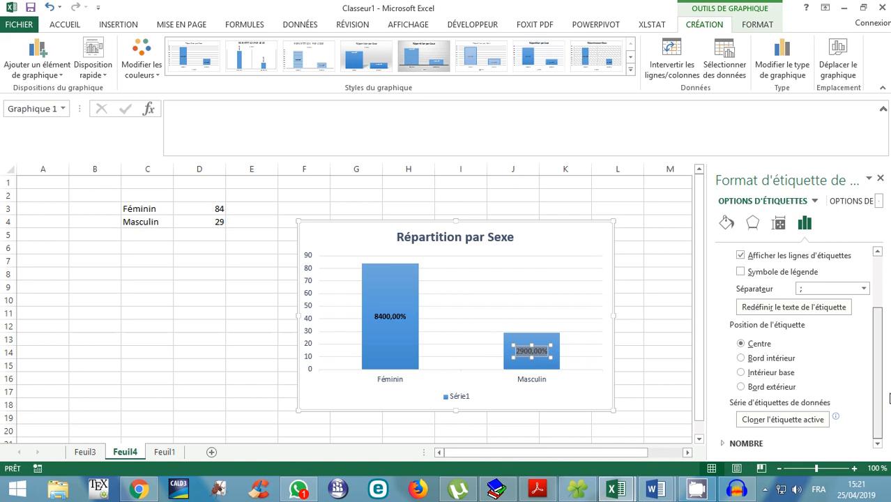
click(745, 444)
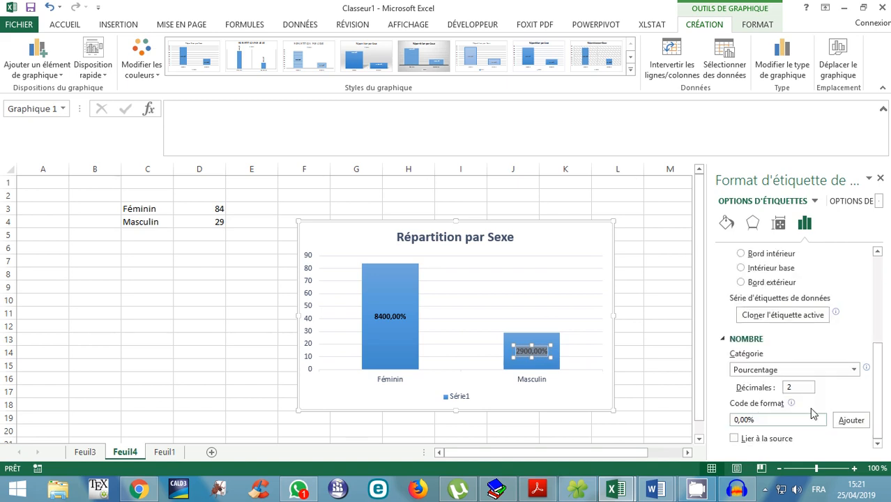
click(795, 370)
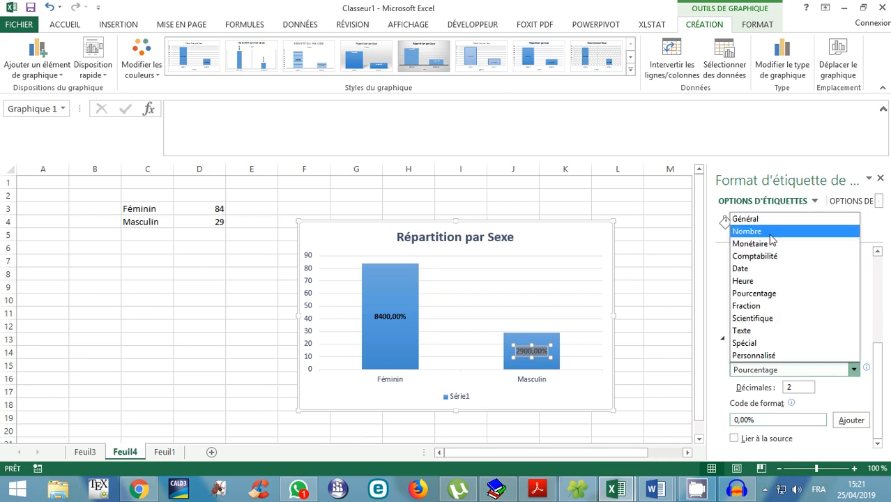
click(770, 234)
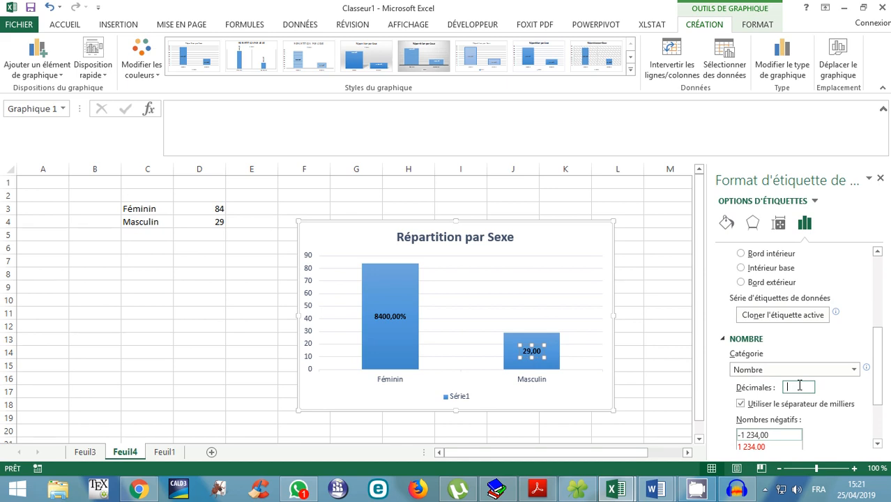
text(0)
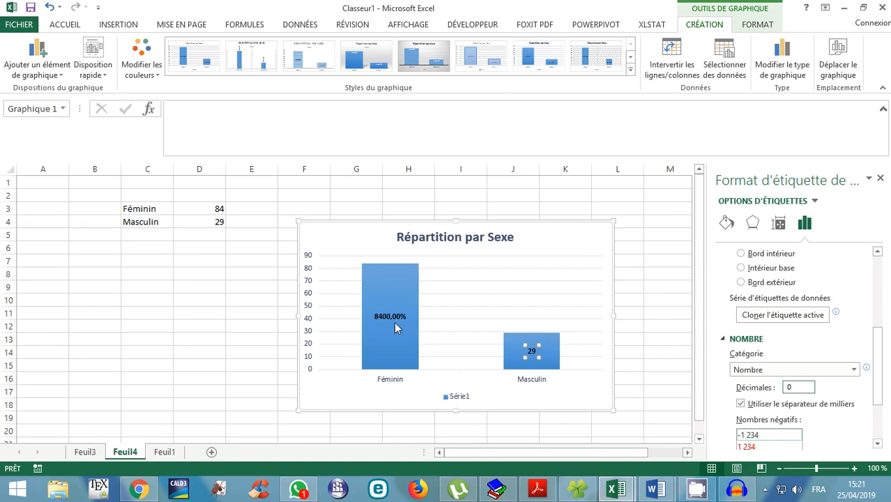
Format the data label of the Féminin column as Nombre with 0 decimals.
click(394, 321)
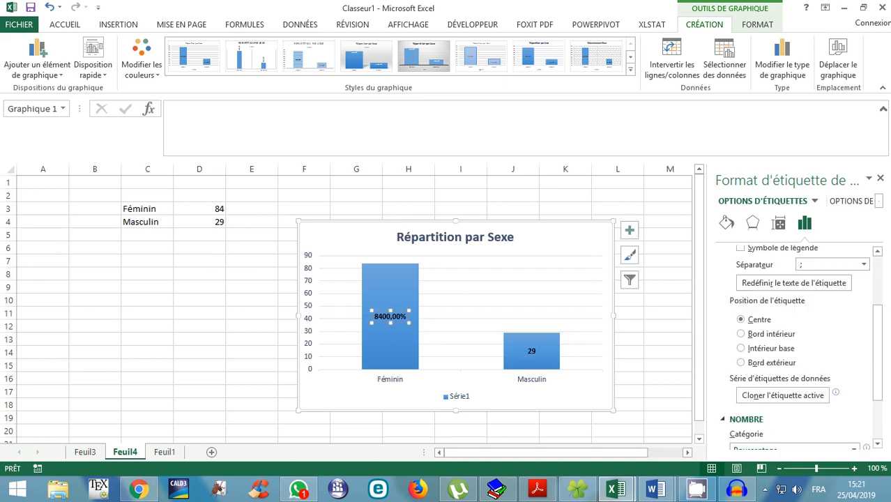
click(795, 449)
click(771, 315)
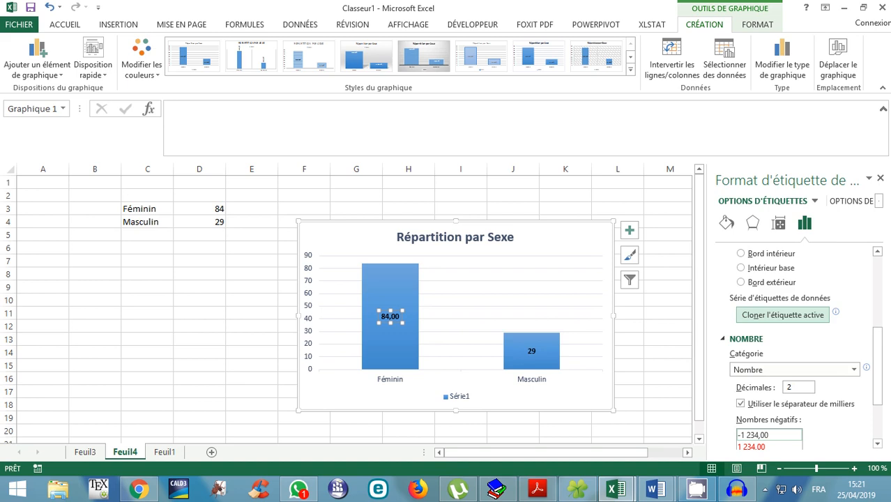
double_click(797, 388)
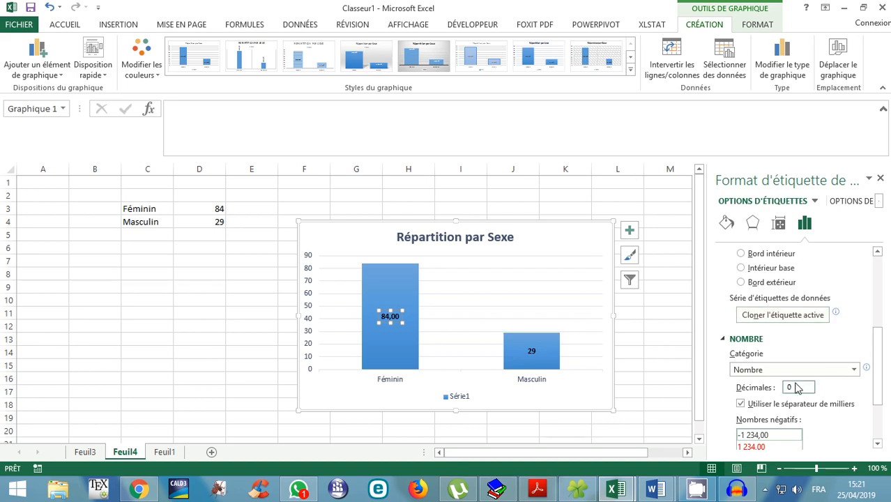
text(0)
click(517, 256)
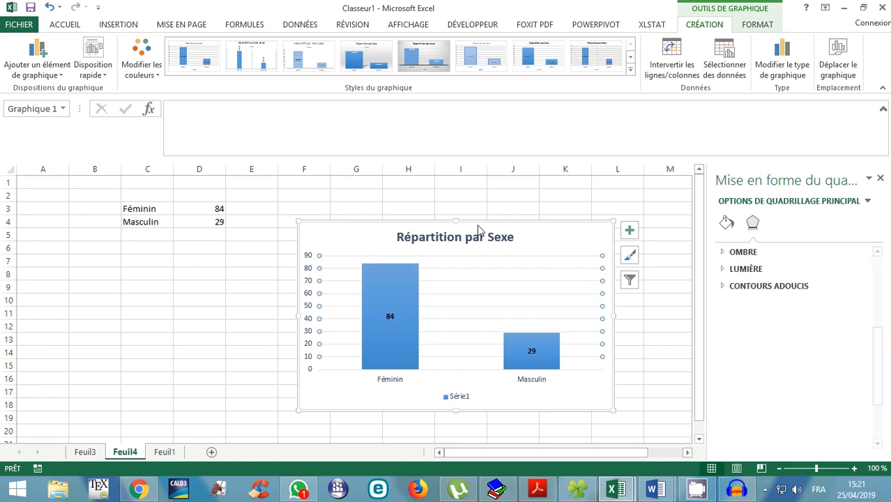
Copy the whole column chart and paste it below the pie chart in the Word document Document1.
click(425, 236)
click(655, 488)
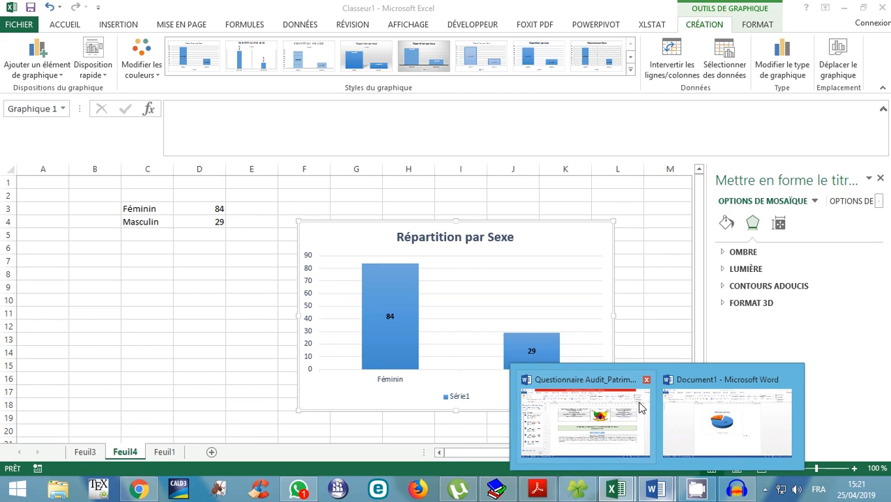
click(781, 65)
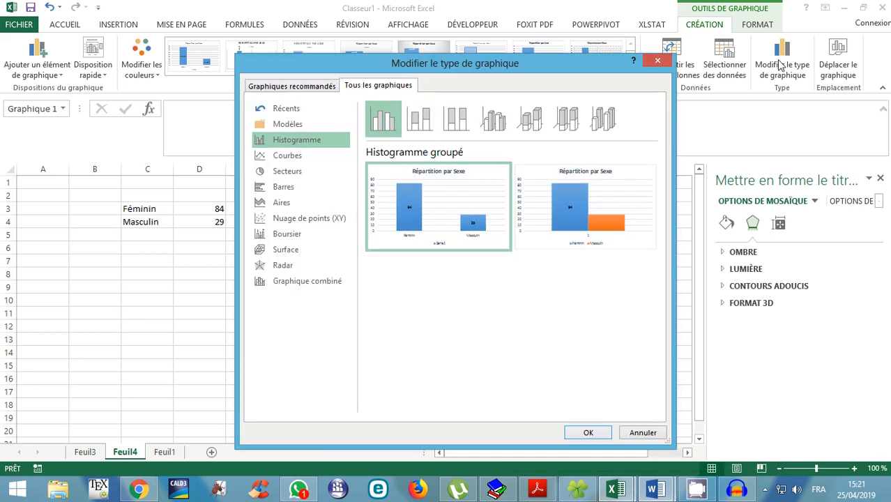
click(658, 60)
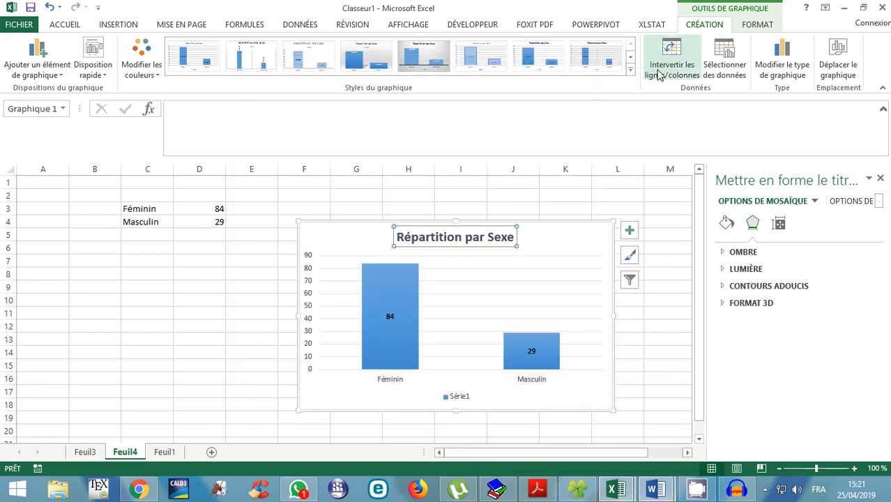
right_click(328, 232)
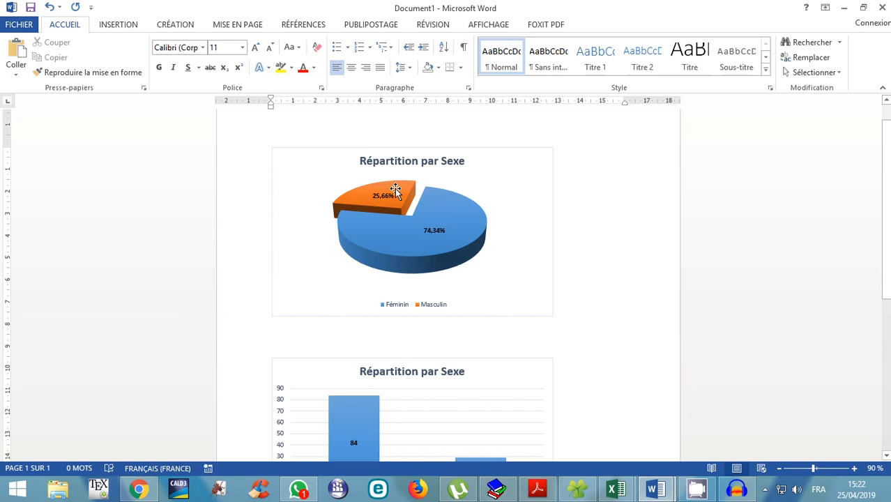
scroll(395, 189, down, 2)
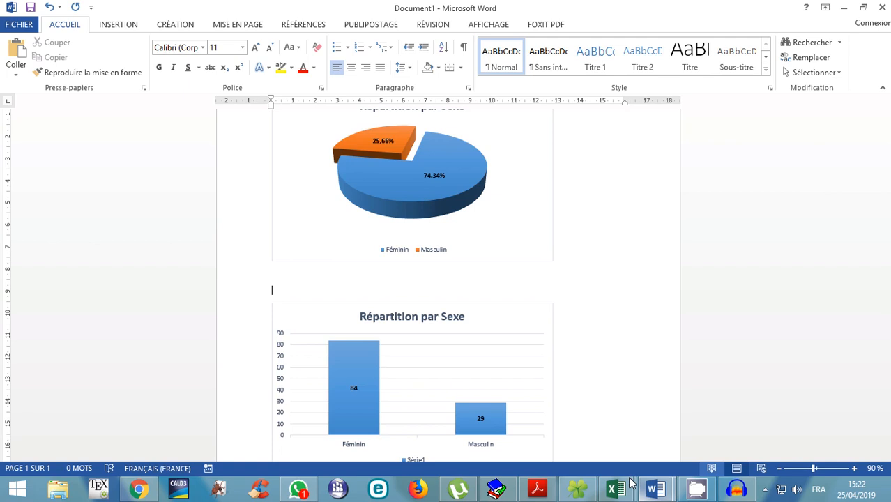
Switch to the DONNEES CONSO workbook in Excel and insert a 2D line chart of the Année and CONS columns, A1:B37.
click(627, 484)
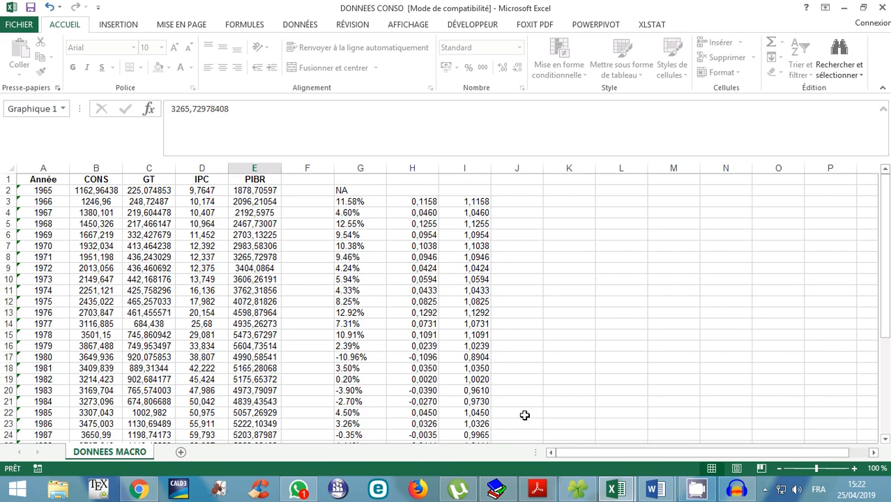
key(Escape)
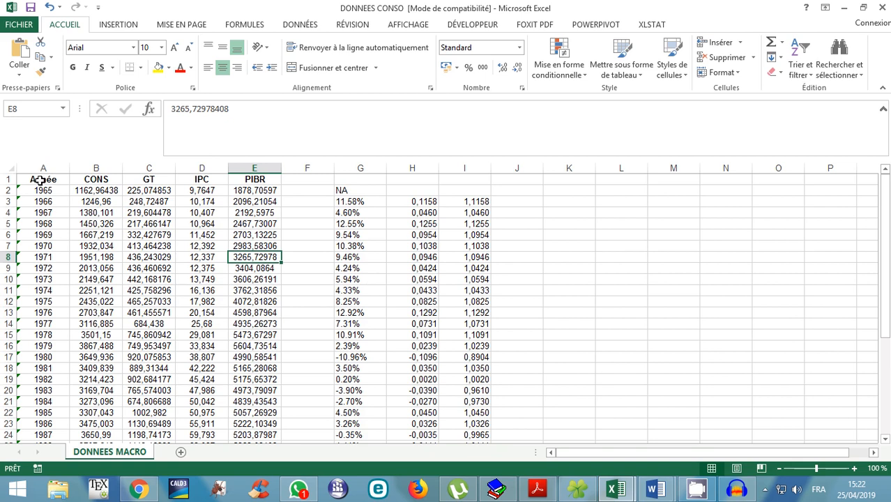
drag(40, 180, 89, 227)
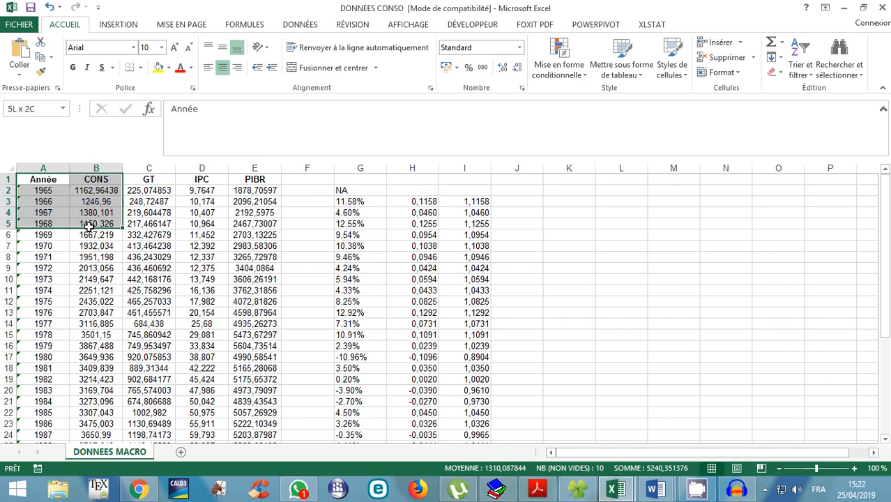
click(40, 179)
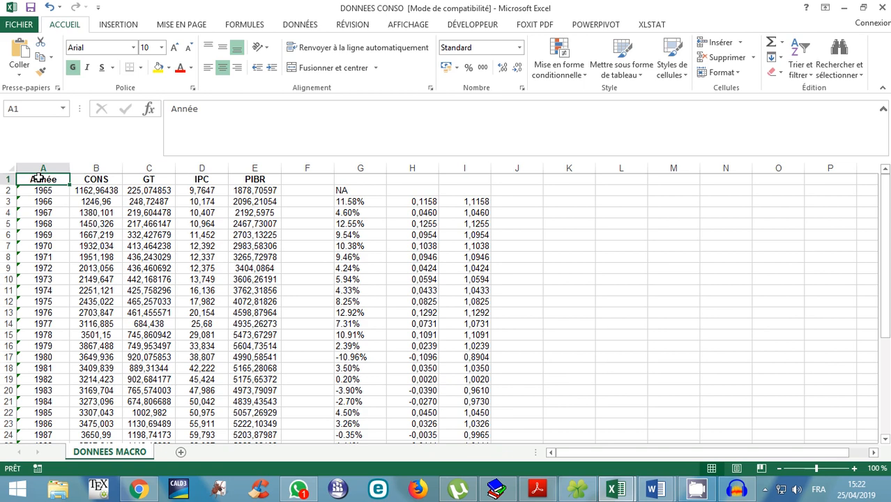
drag(40, 178, 86, 413)
click(119, 25)
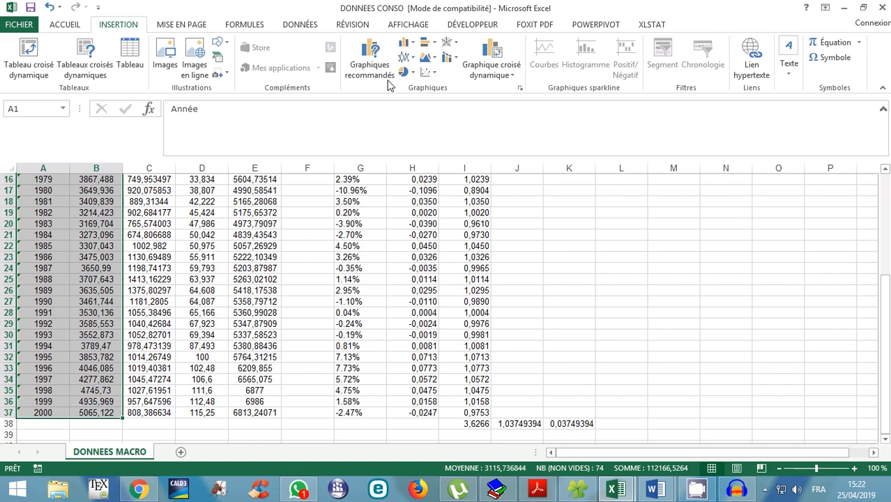
click(413, 59)
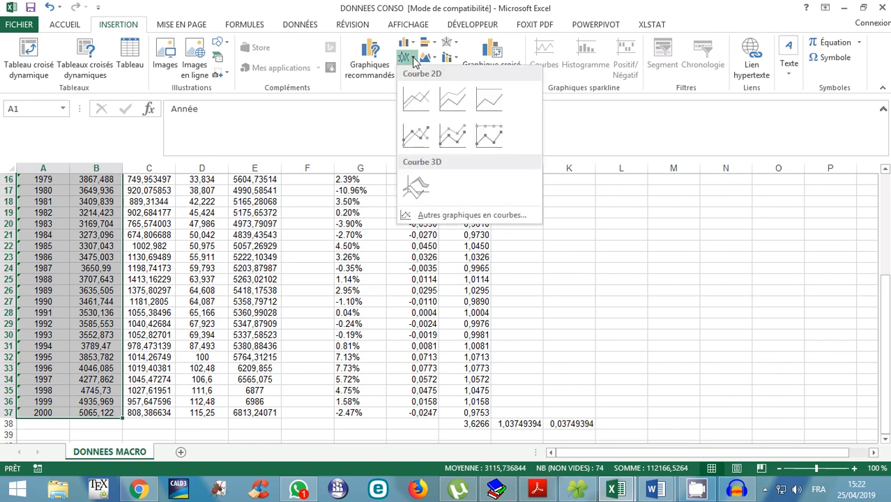
click(416, 103)
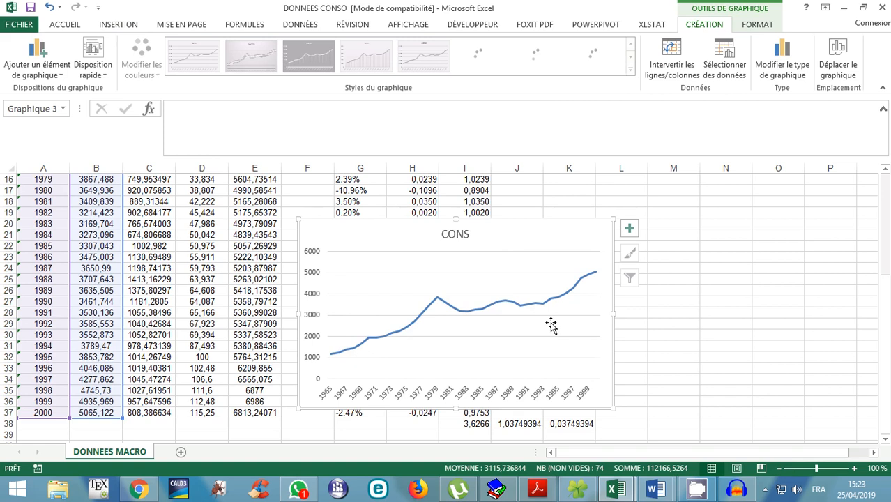
Change the line chart's title to "Consommation".
click(467, 235)
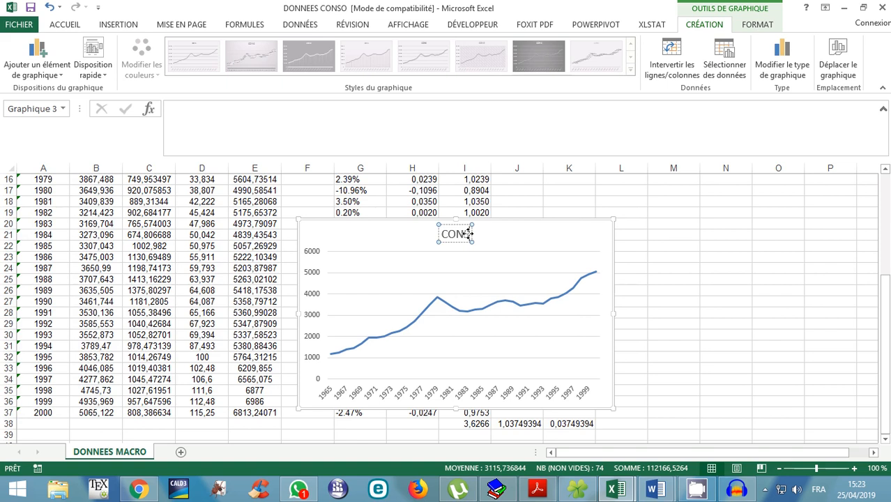
key(BackSpace)
key(BackSpace)
key(BackSpace)
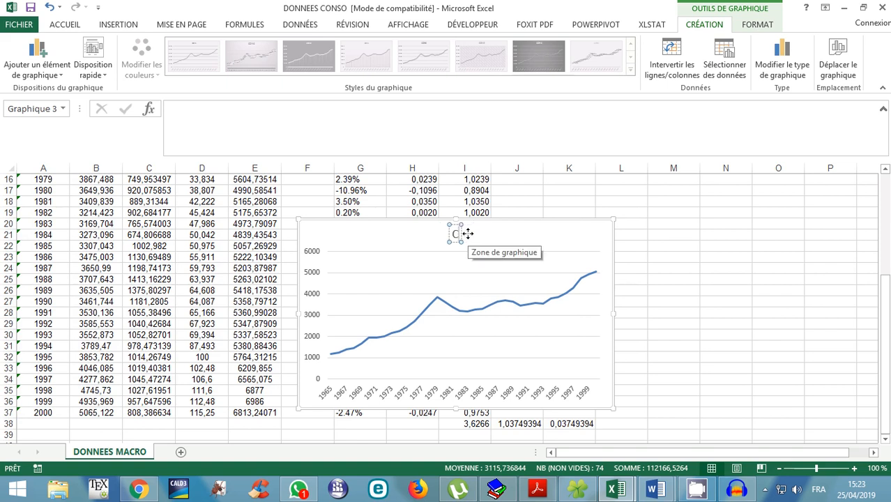
text(ons)
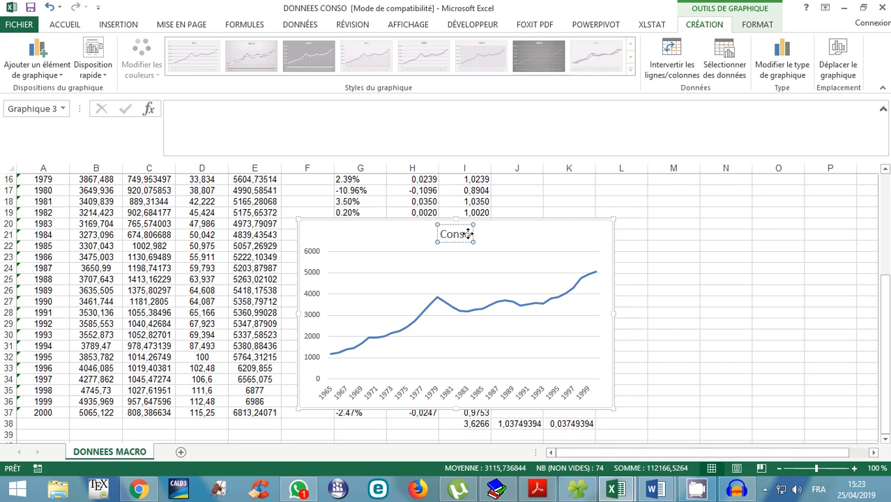
text(omma)
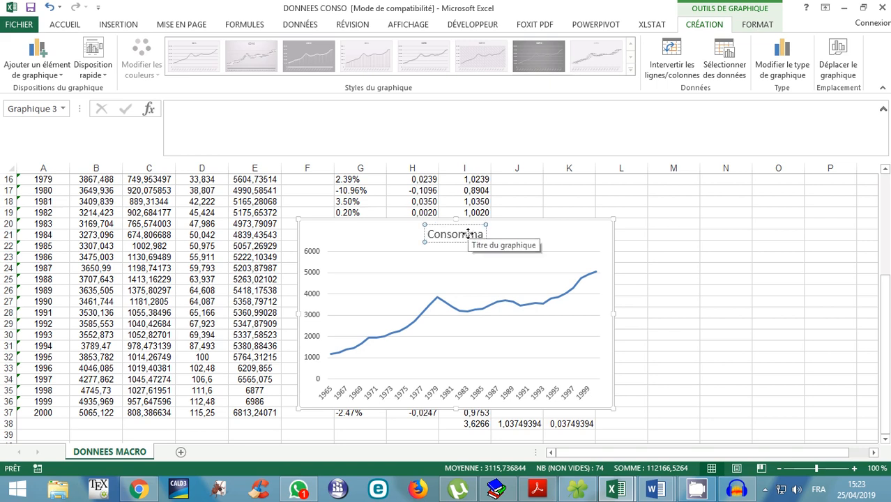
text(tion)
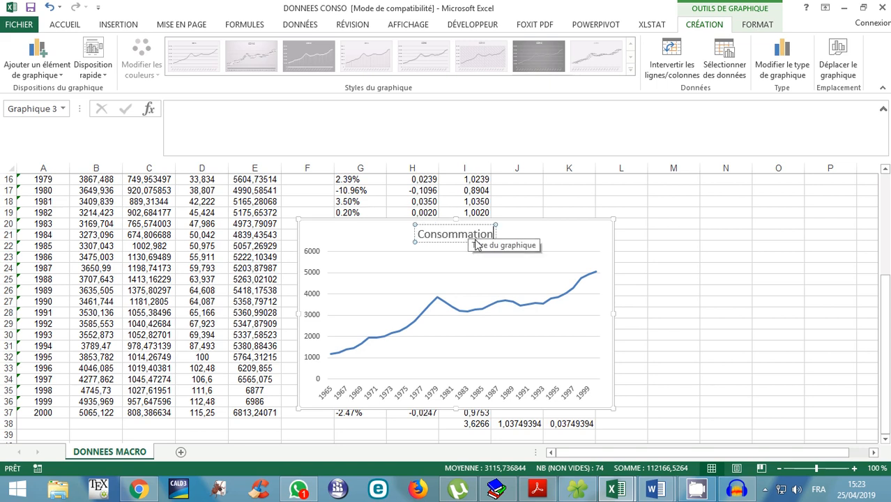
Copy the Consommation line chart and paste it below the column chart in the Word document Document1.
click(585, 408)
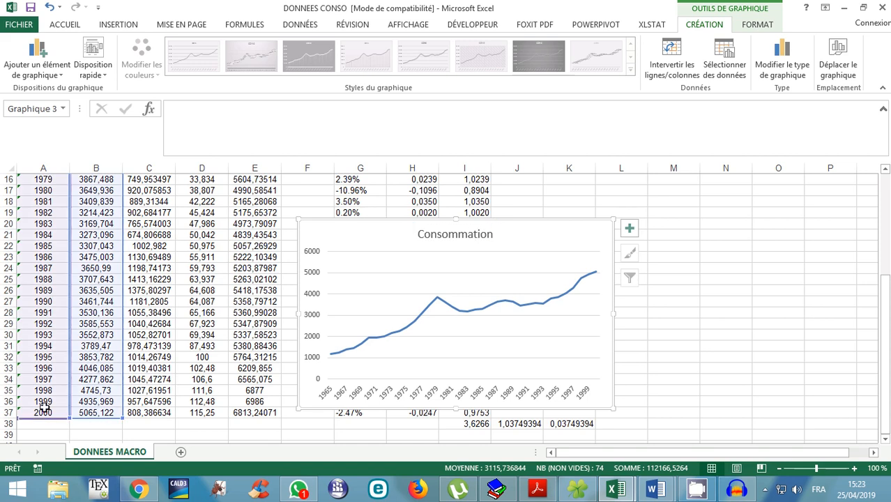
click(656, 489)
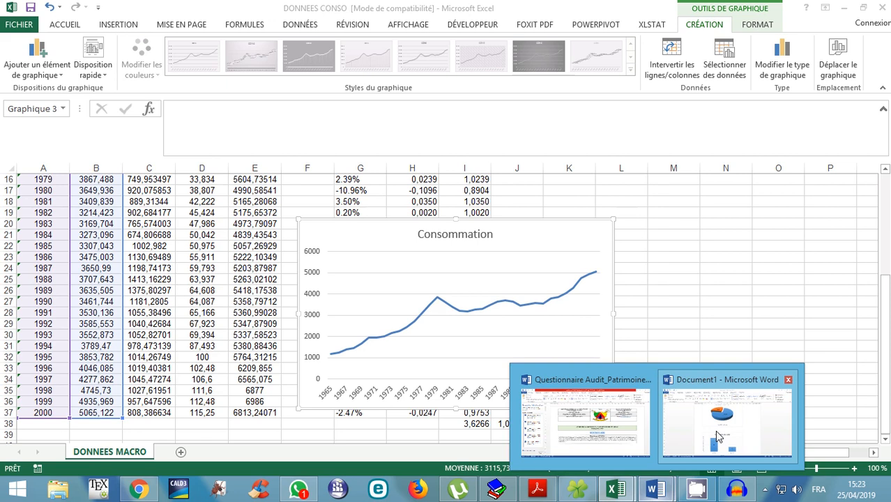
click(719, 437)
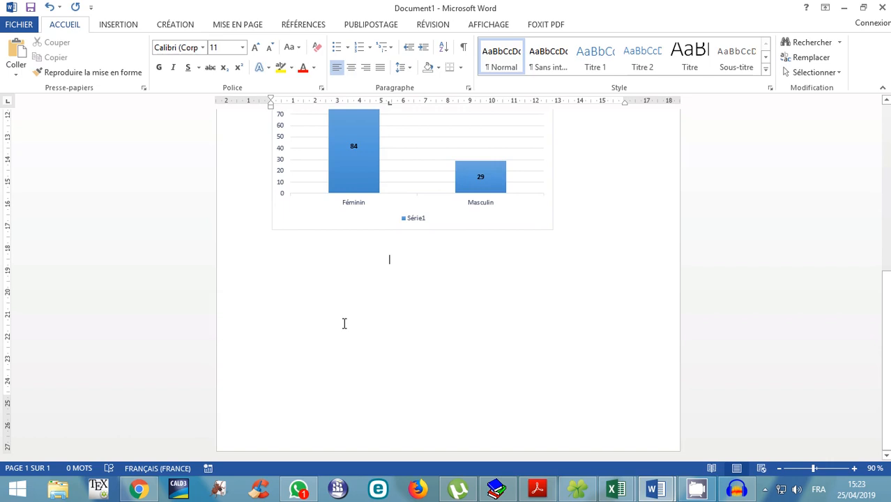
right_click(378, 308)
scroll(417, 333, down, 2)
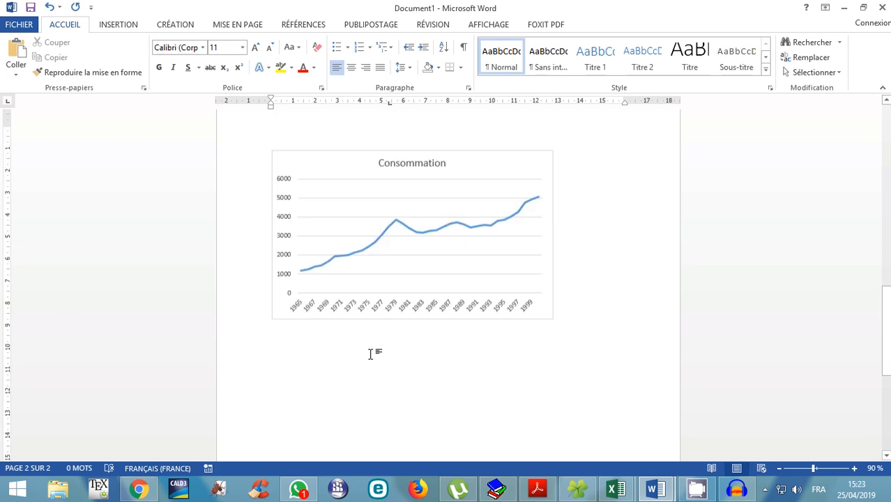
scroll(370, 355, up, 3)
Switch to the DONNEES CONSO workbook in Excel and insert a markers-only scatter chart of the CONS and GT columns, B1:C37.
click(616, 488)
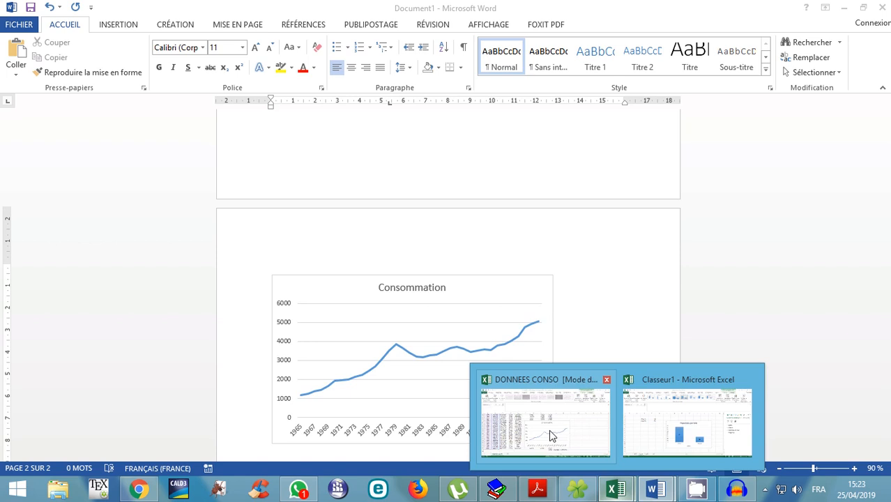
click(549, 429)
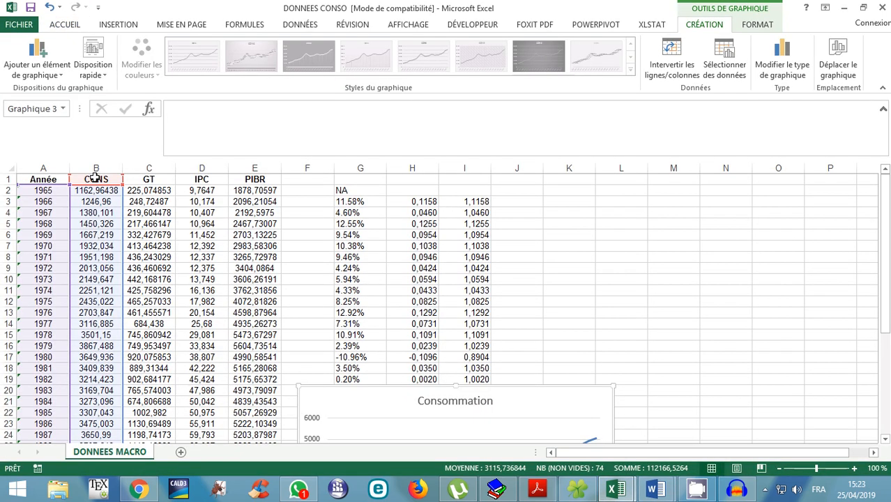
drag(95, 180, 148, 180)
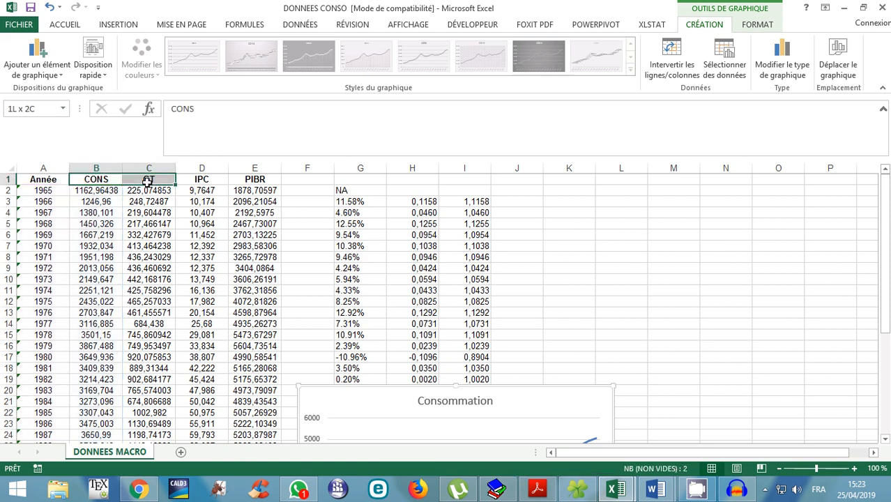
drag(148, 181, 148, 181)
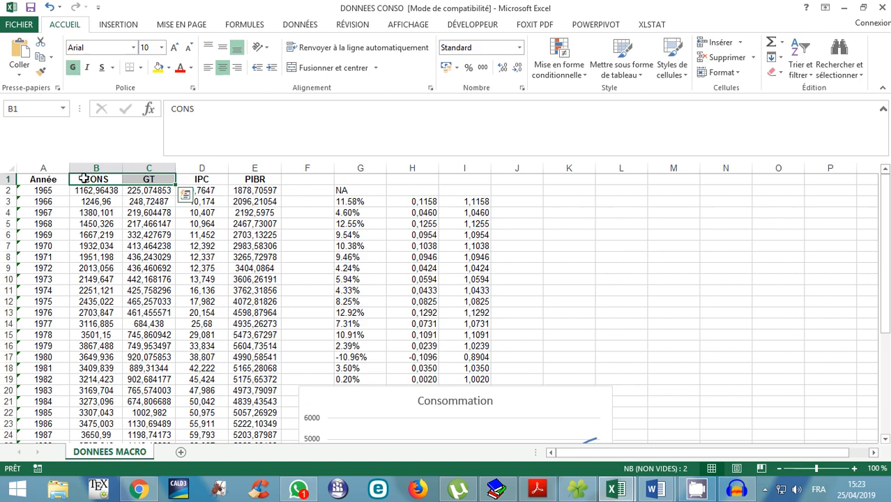
drag(83, 179, 154, 414)
scroll(149, 339, up, 5)
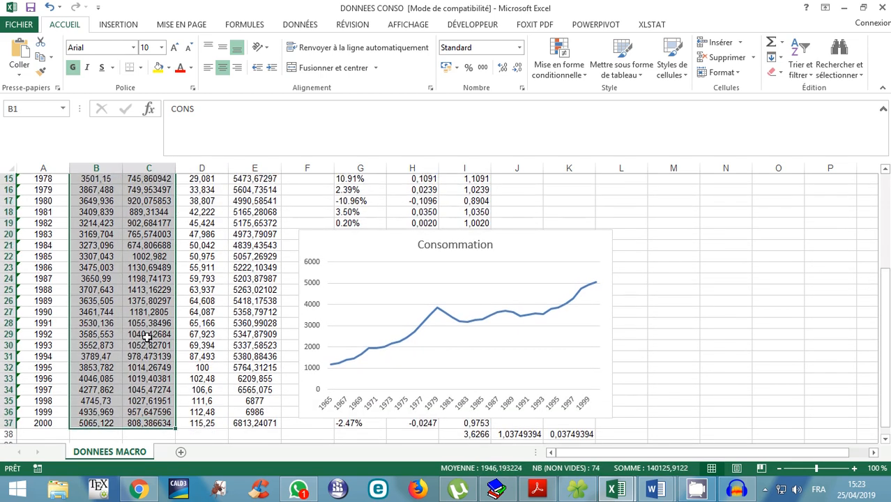
click(89, 183)
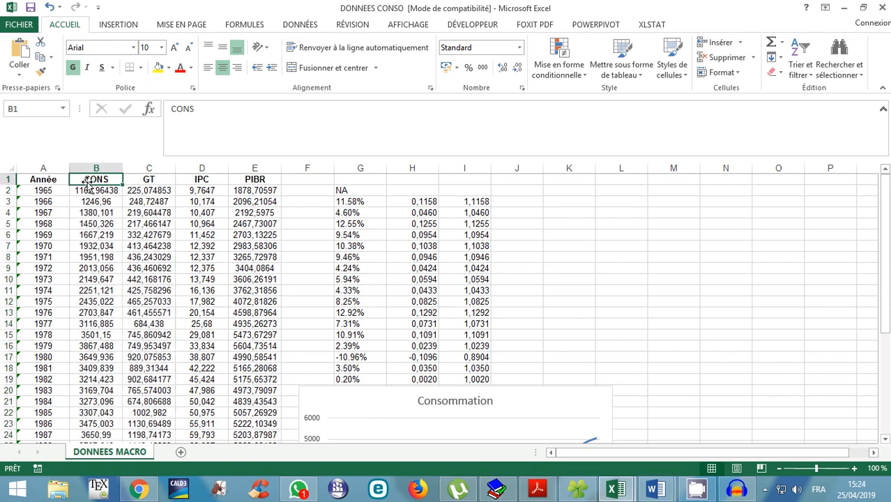
drag(89, 182, 148, 410)
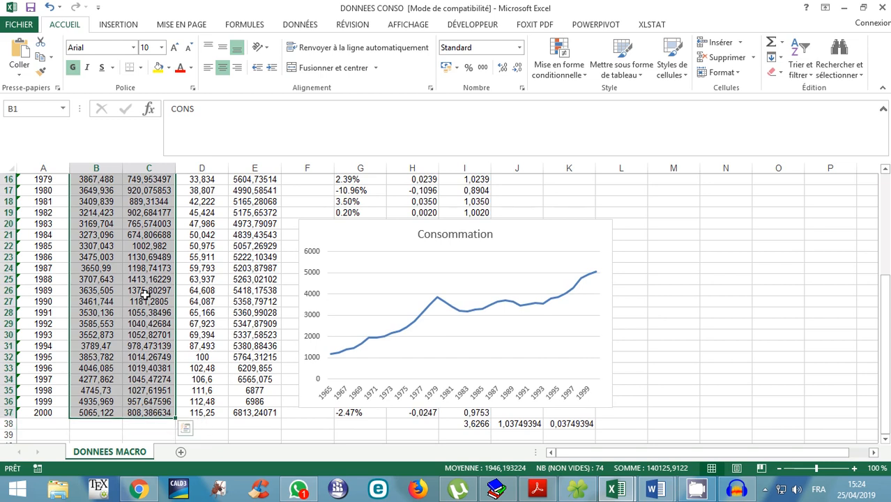
scroll(146, 293, up, 5)
click(120, 26)
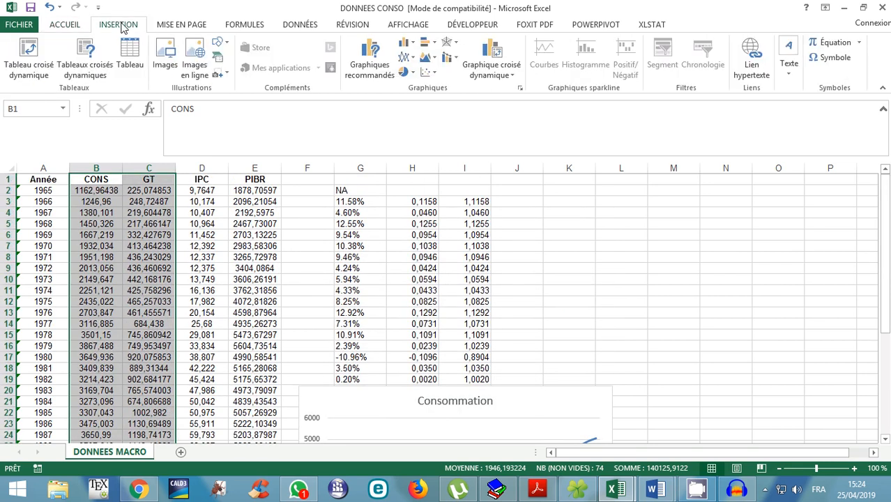
click(435, 74)
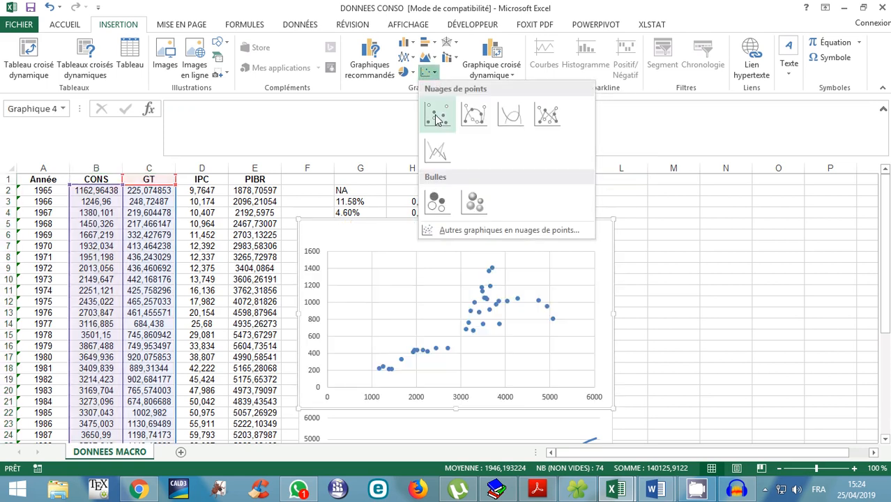
click(436, 116)
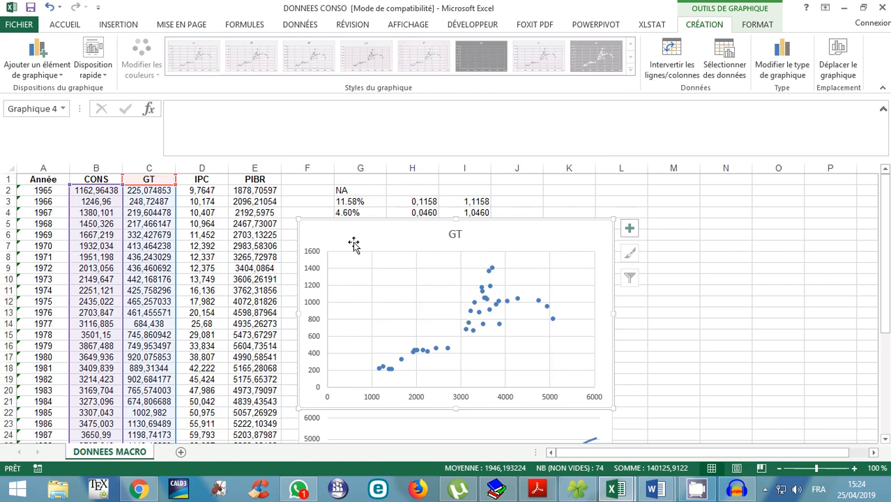
Copy the GT scatter chart and paste it below the Consommation line chart in the Word document Document1.
right_click(318, 228)
key(Escape)
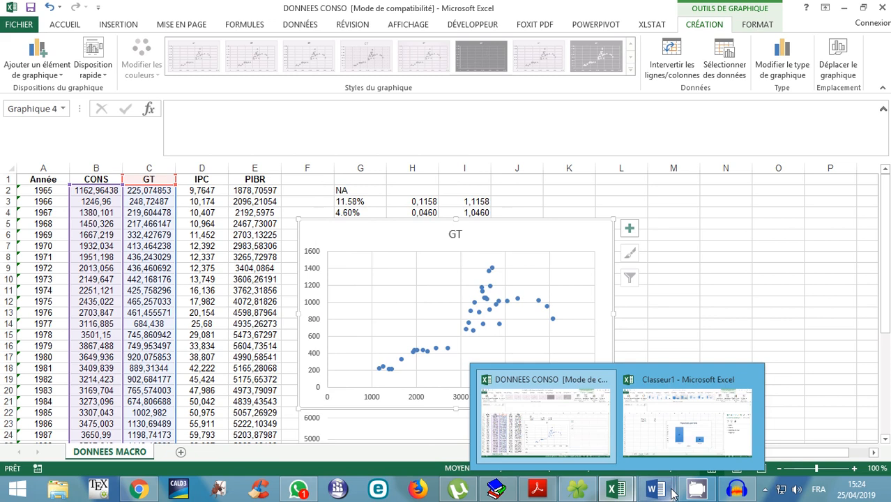
mouse_move(673, 494)
click(703, 450)
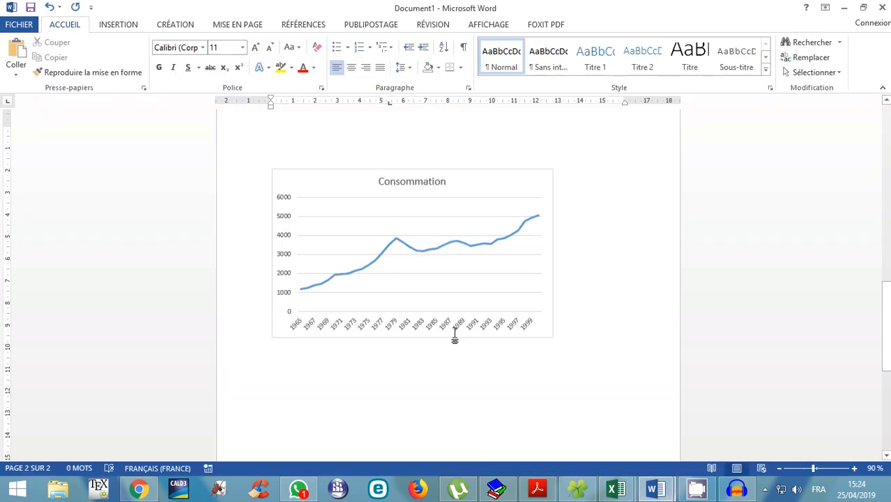
scroll(455, 336, down, 1)
click(352, 376)
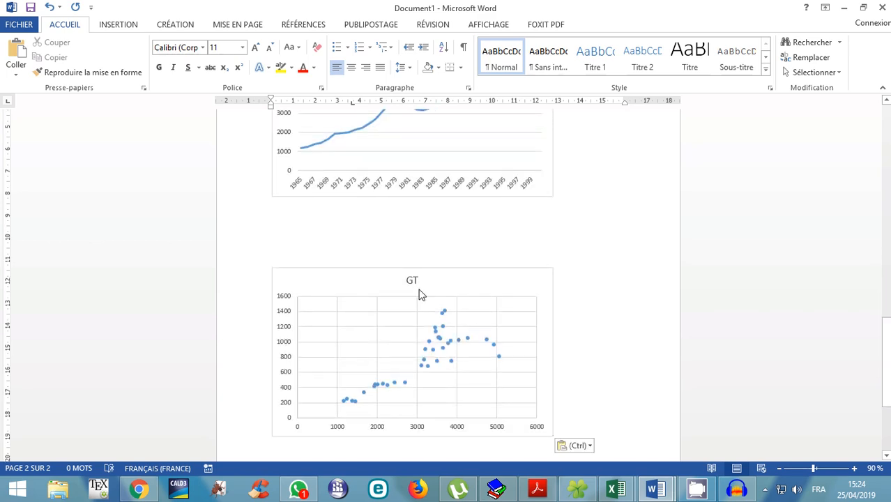
Review the pasted charts throughout the document and open the formatting options for the Consommation chart's major horizontal gridlines.
scroll(465, 329, up, 2)
scroll(465, 329, down, 3)
scroll(465, 329, up, 15)
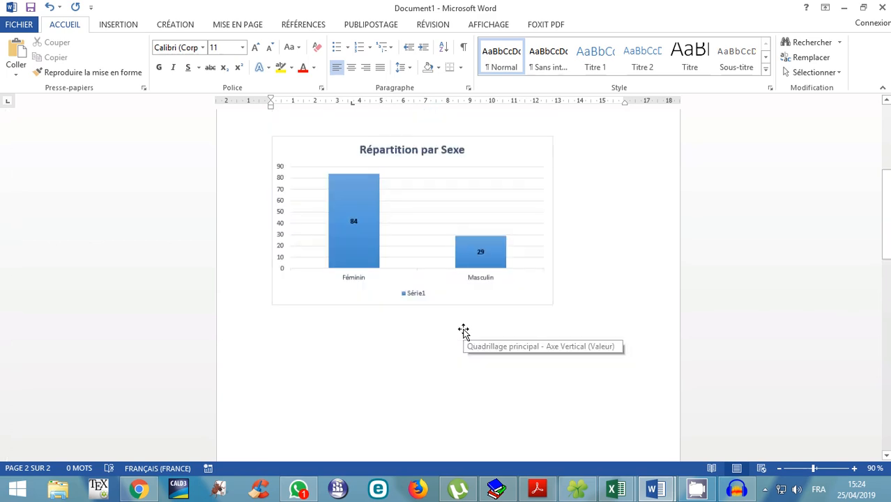
scroll(464, 329, up, 3)
scroll(464, 329, down, 13)
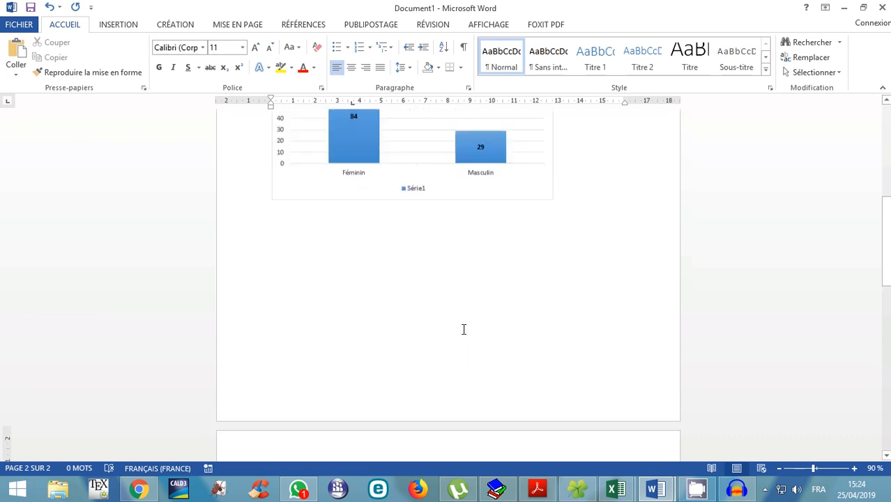
click(413, 302)
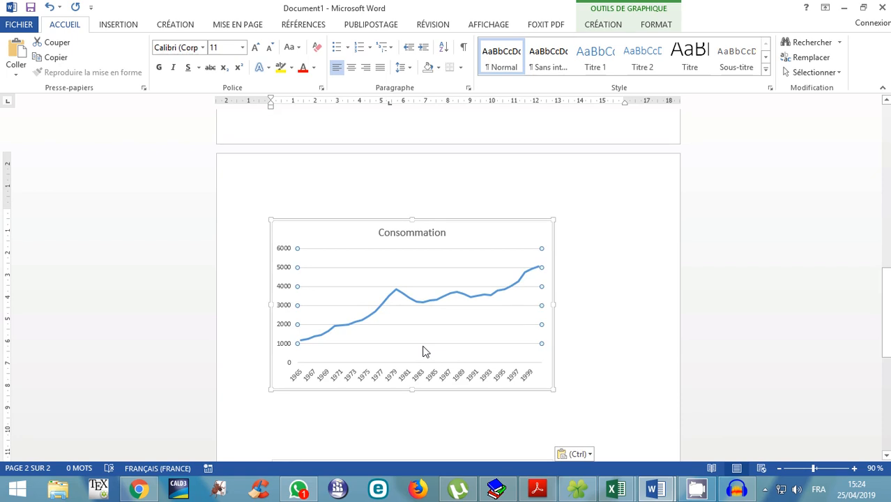
double_click(422, 346)
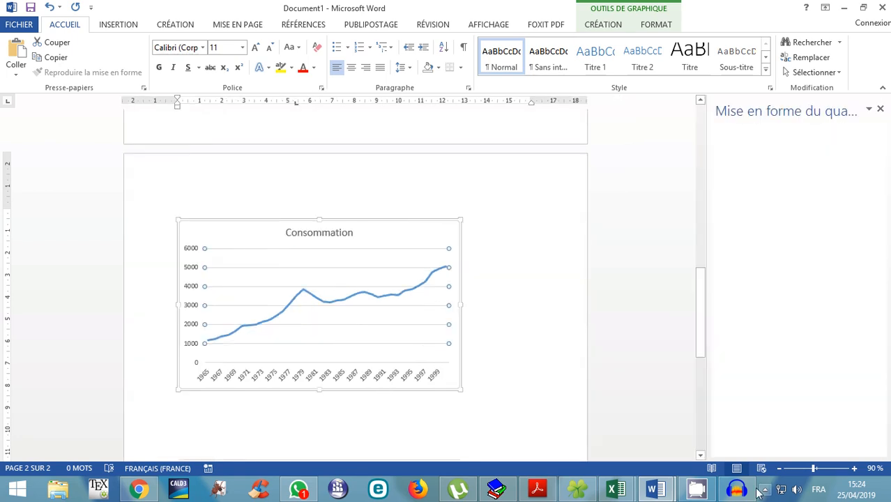